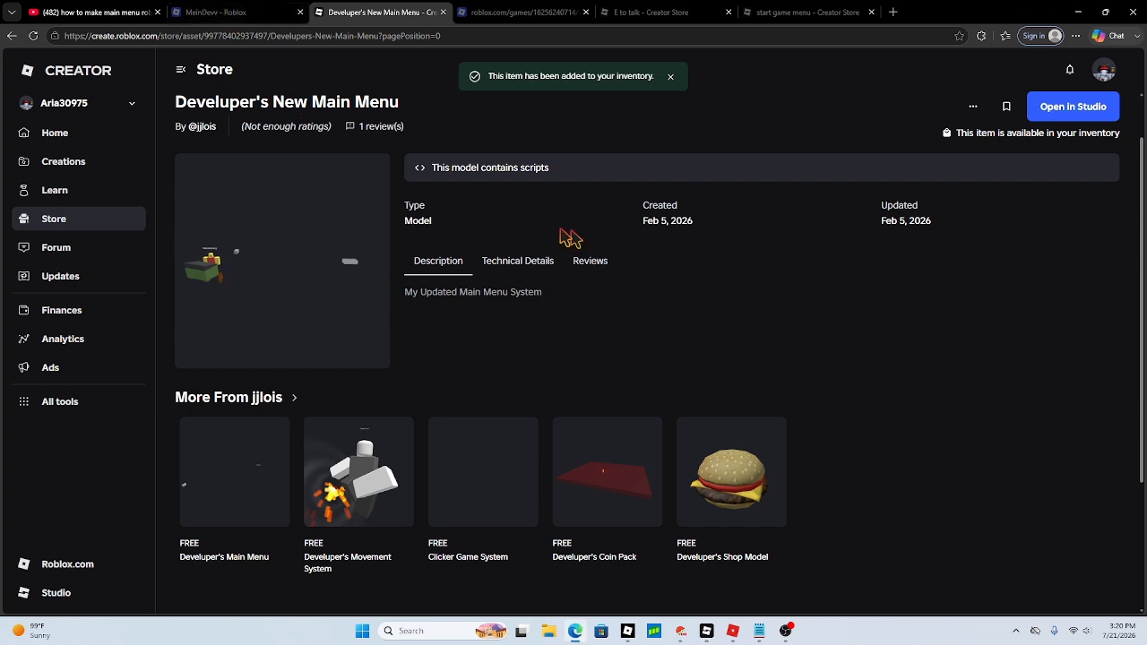
- Open the Developer's Main Menu store model in Roblox Studio and show My Models in the inventory
left_click(263, 490)
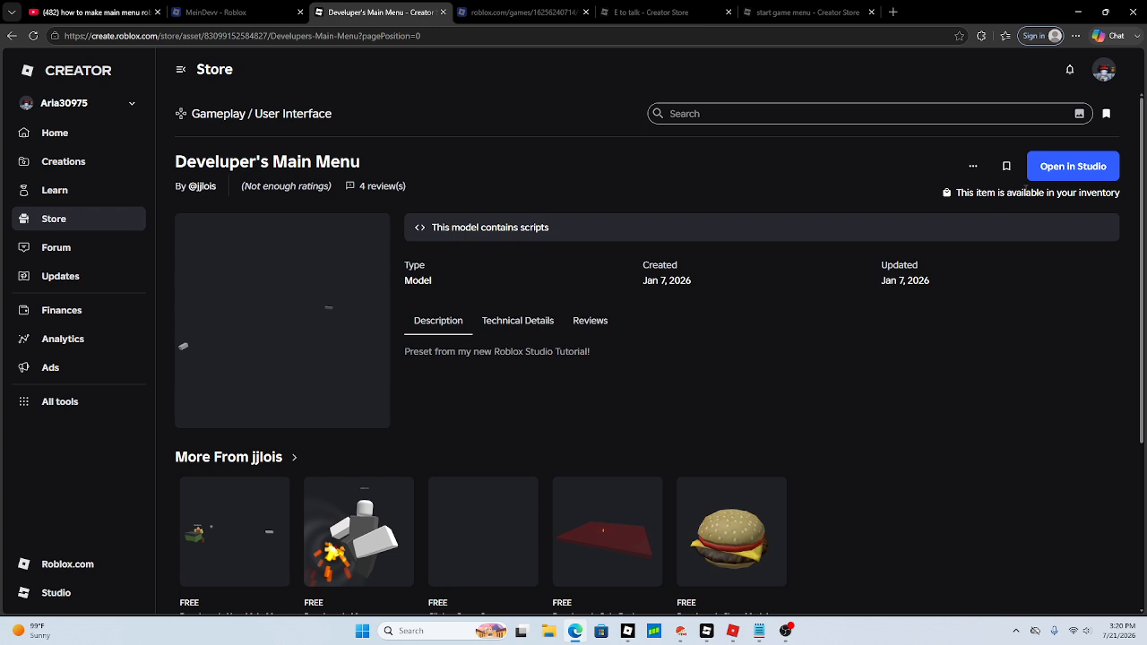
left_click(1061, 173)
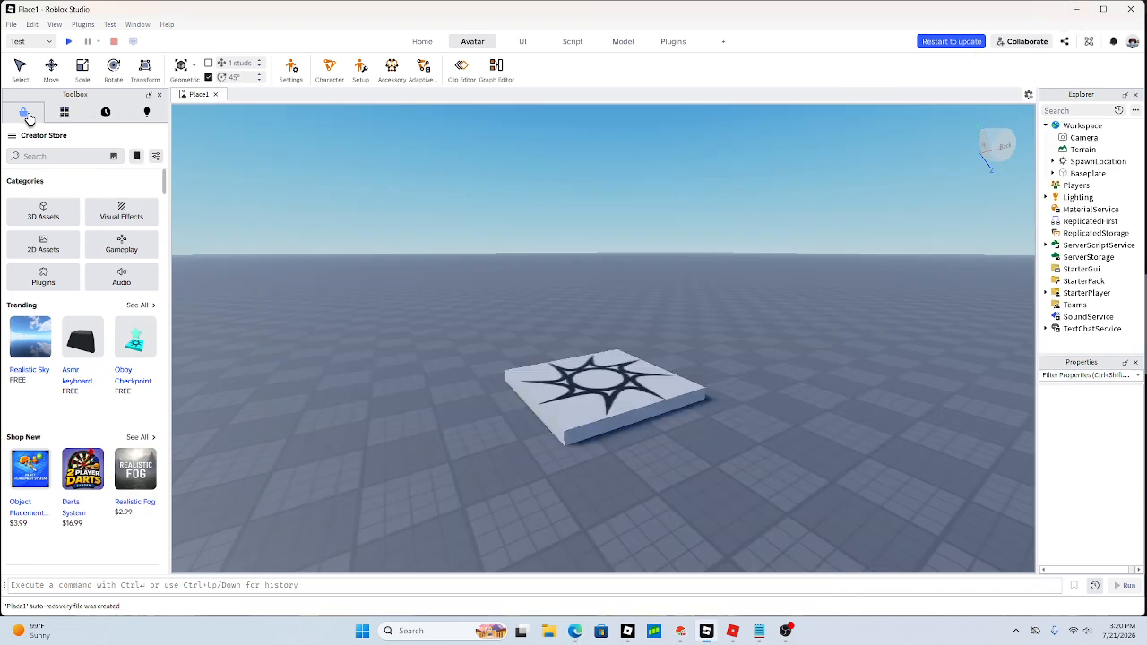
left_click(64, 113)
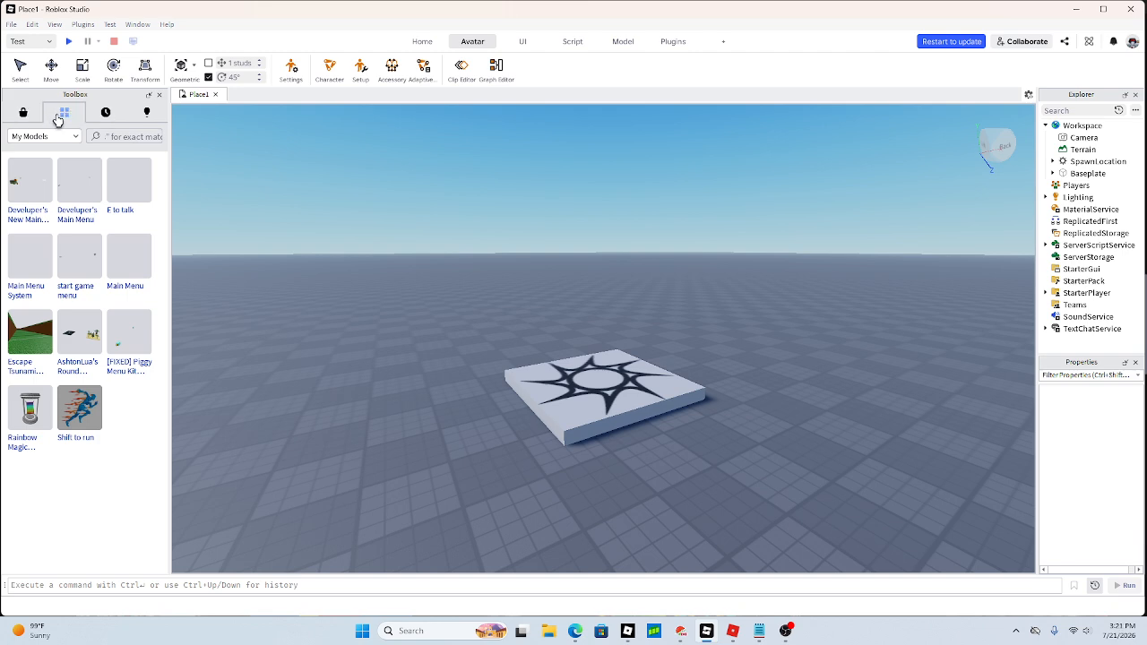
mouse_move(43, 193)
left_click(24, 112)
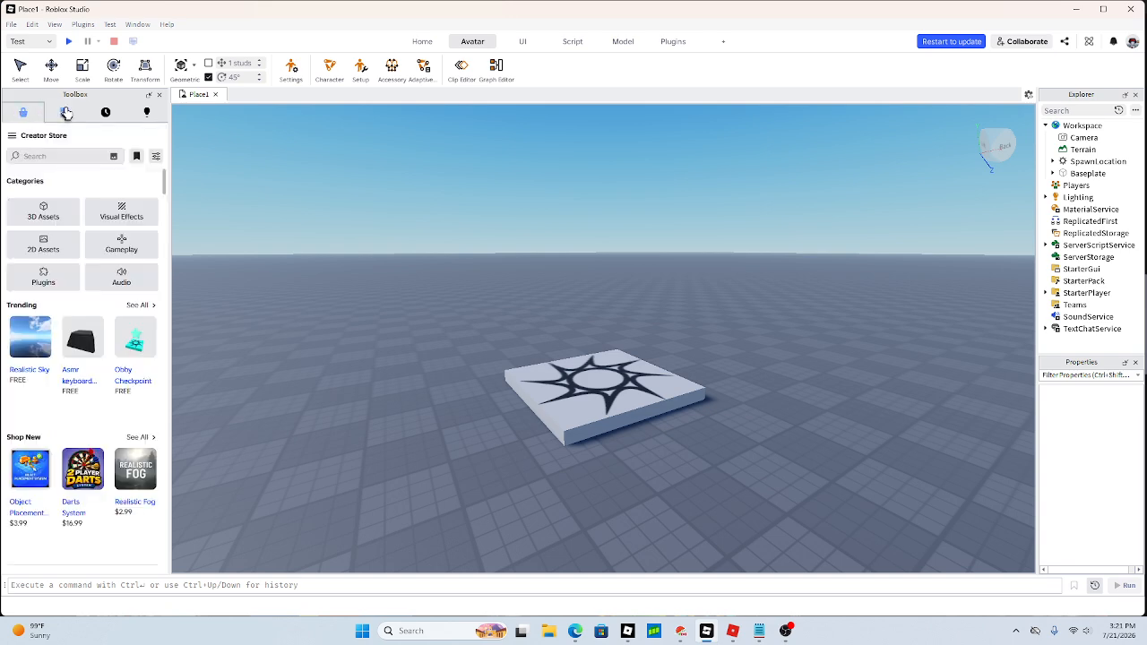
left_click(63, 112)
mouse_move(42, 168)
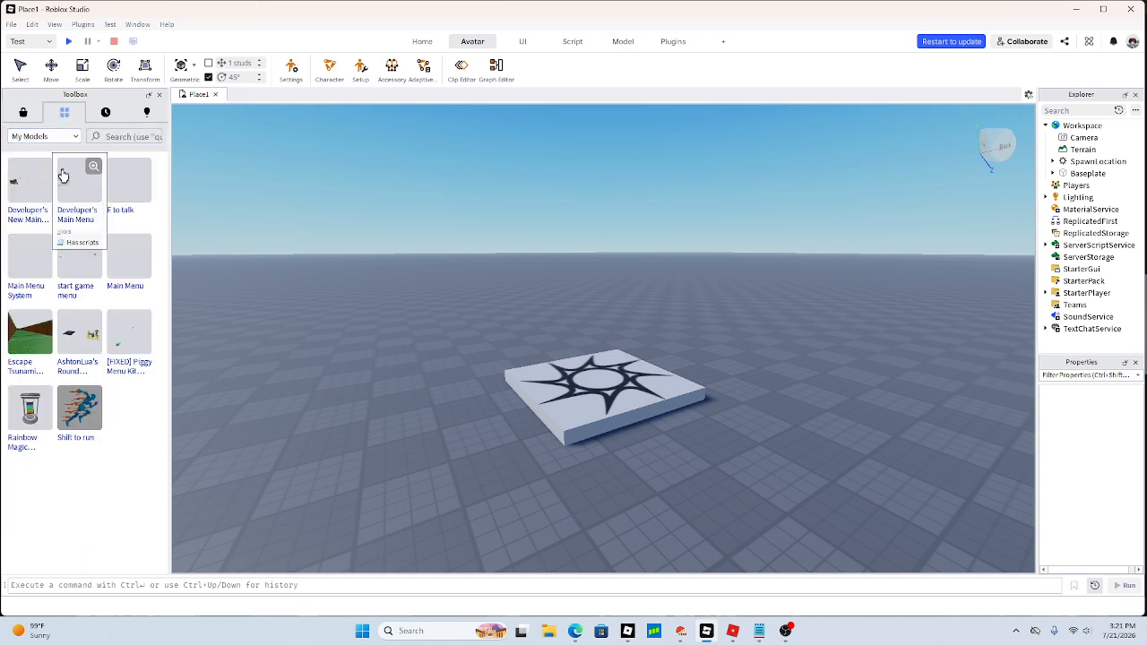
- Insert the Developer's Main Menu model from My Models into the place near the spawn location
left_click_drag(66, 177, 448, 374)
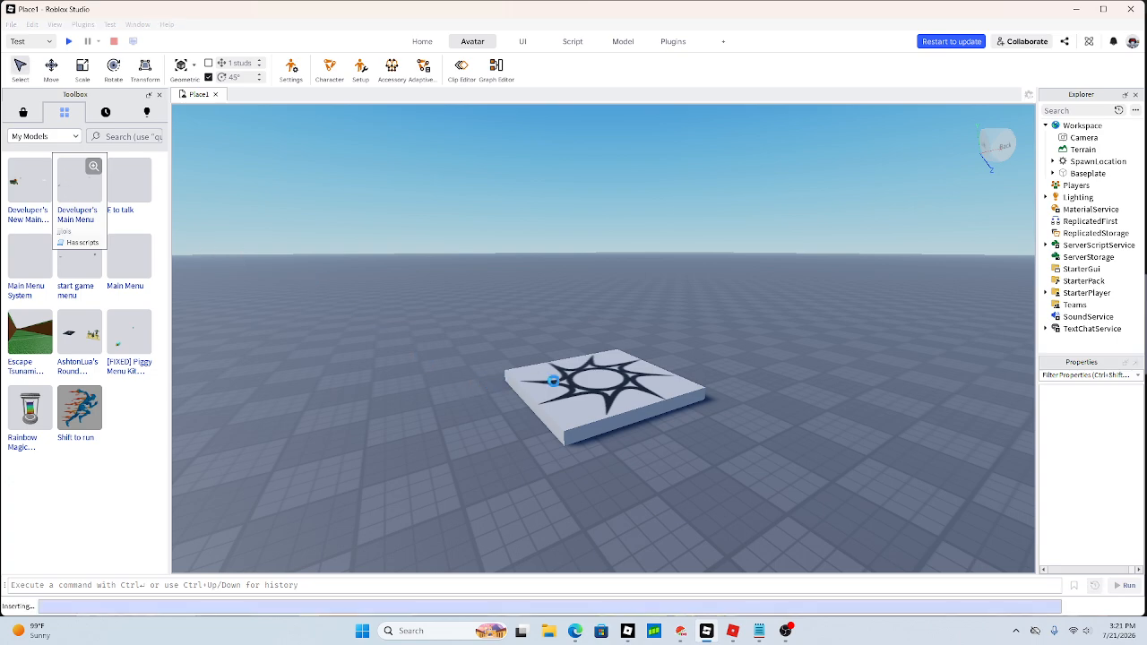
right_click_drag(581, 355, 581, 363)
key("s")
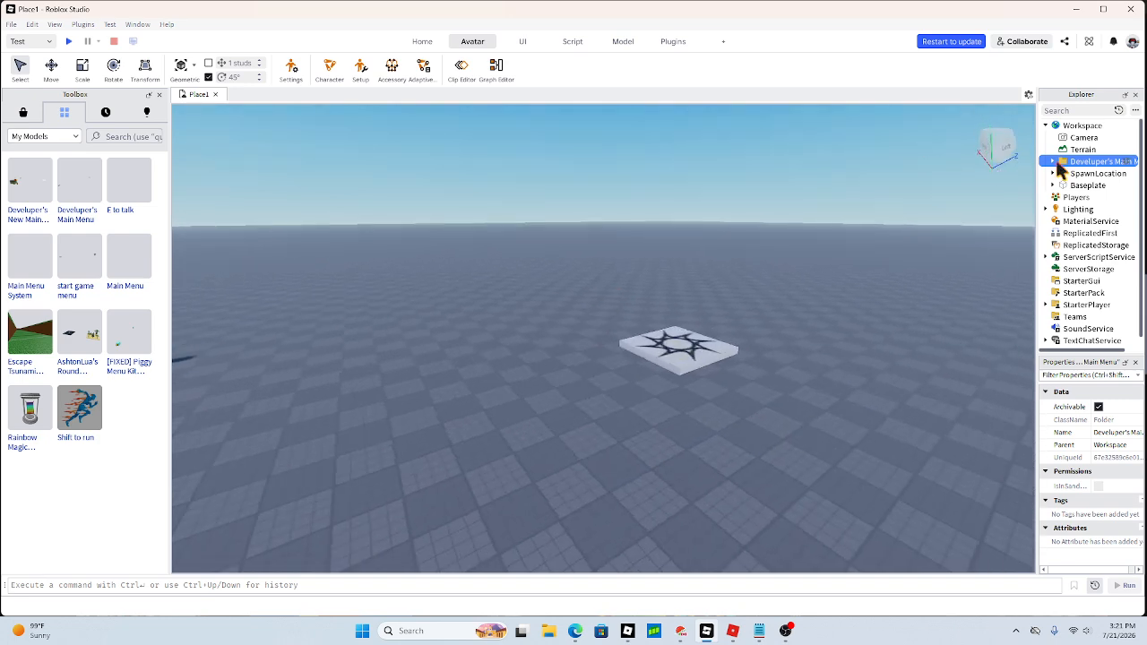
- Expand the Developer's Main Menu folder in the Workspace and open its README script for the setup instructions
left_click(1055, 162)
left_click(1061, 221)
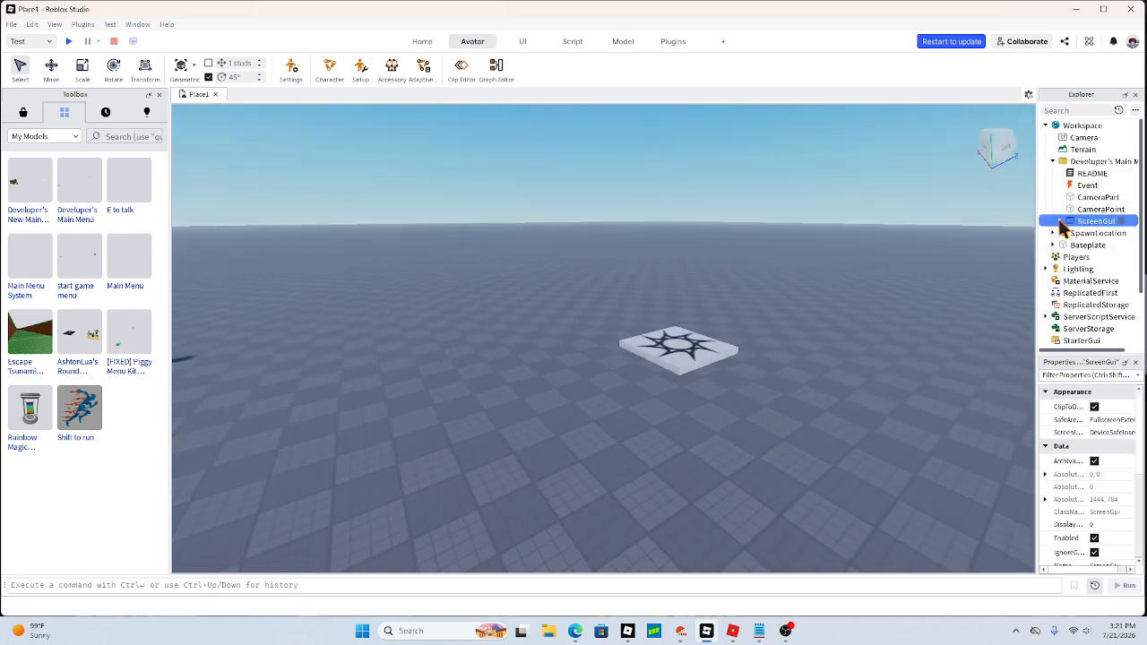
double_click(1089, 173)
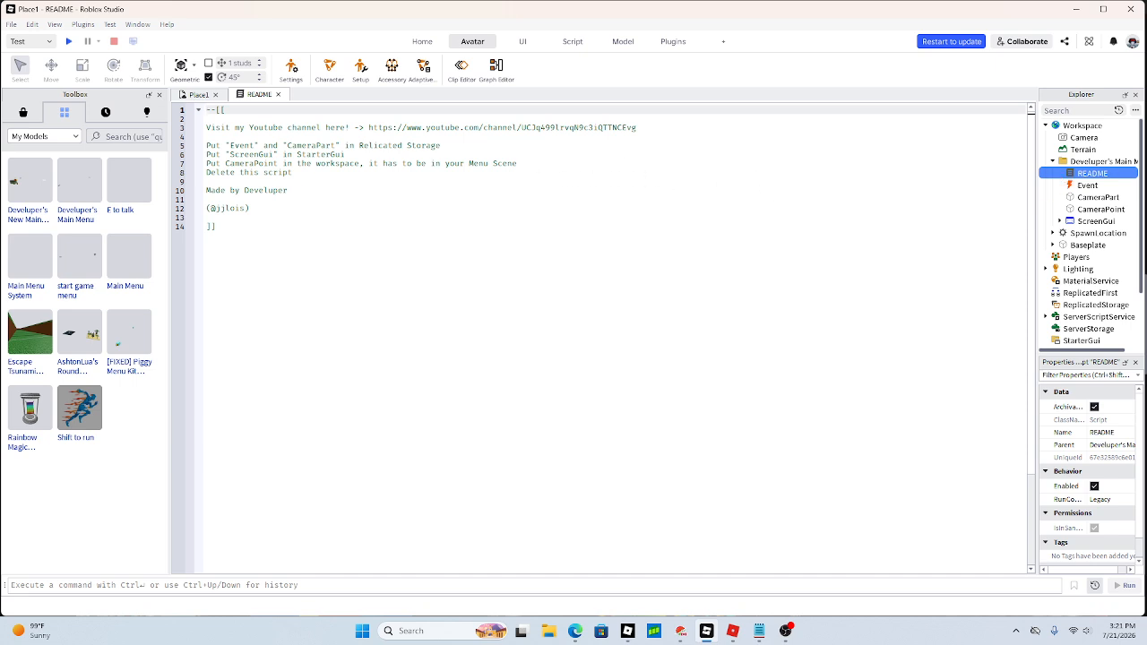
- Move Event and CameraPart from the Developer's Main Menu folder into ReplicatedStorage
left_click_drag(1101, 175, 1050, 285)
left_click(1061, 186)
left_click(1054, 294)
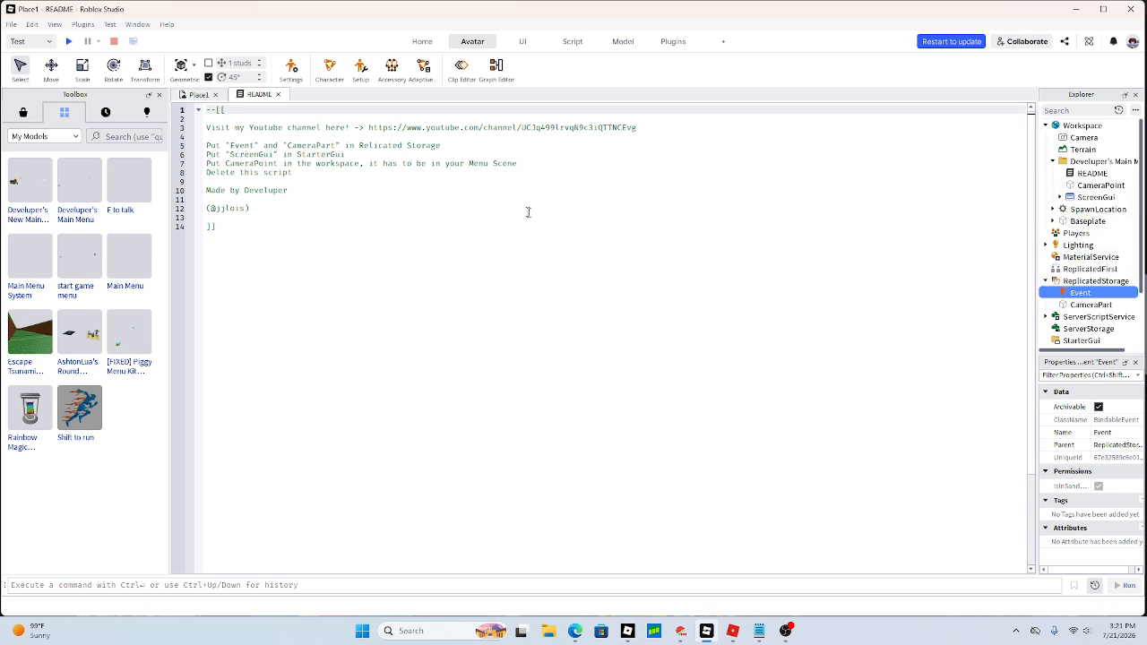
- Move ScreenGui from the Developer's Main Menu folder into StarterGui and collapse StarterGui and ReplicatedStorage
left_click_drag(1095, 196, 1079, 348)
scroll(1097, 323, "down", 1)
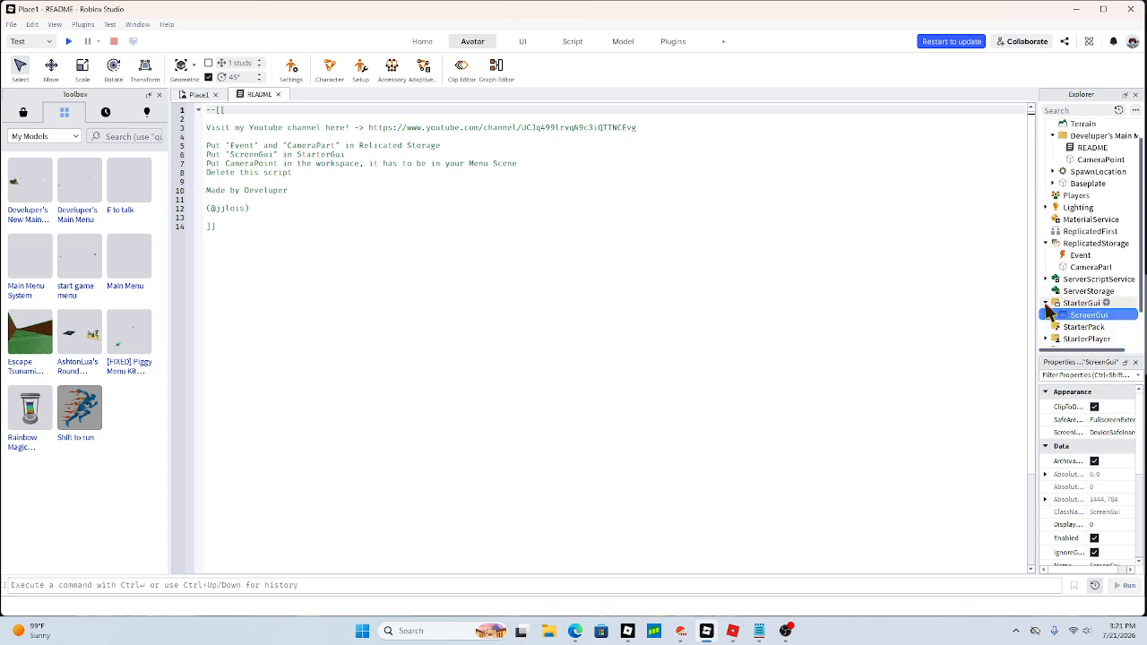
left_click(1046, 304)
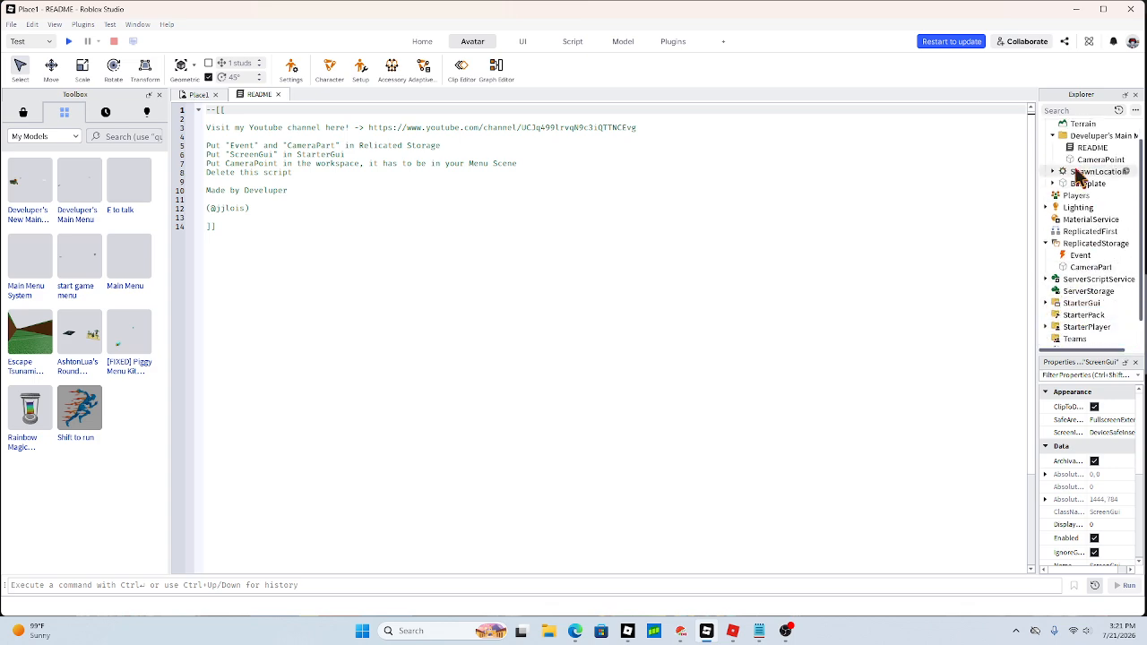
left_click(1046, 243)
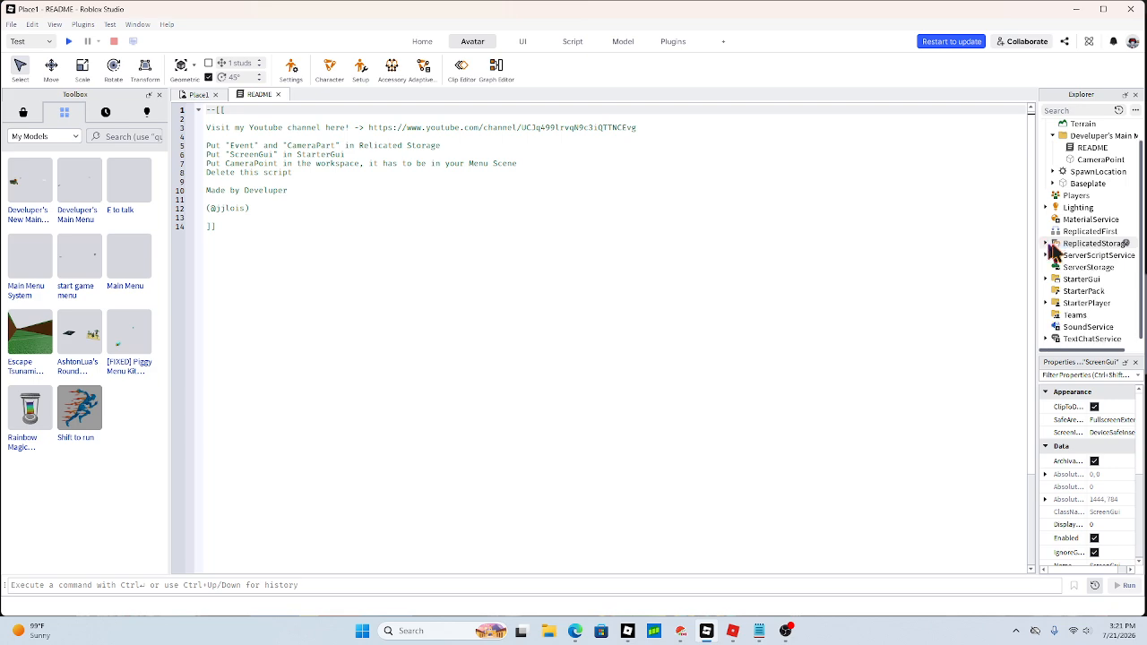
- Return to the Place1 viewport and move the CameraPoint part next to the spawn location using the Move tool
left_click(199, 95)
right_click_drag(554, 399, 606, 340)
key("a")
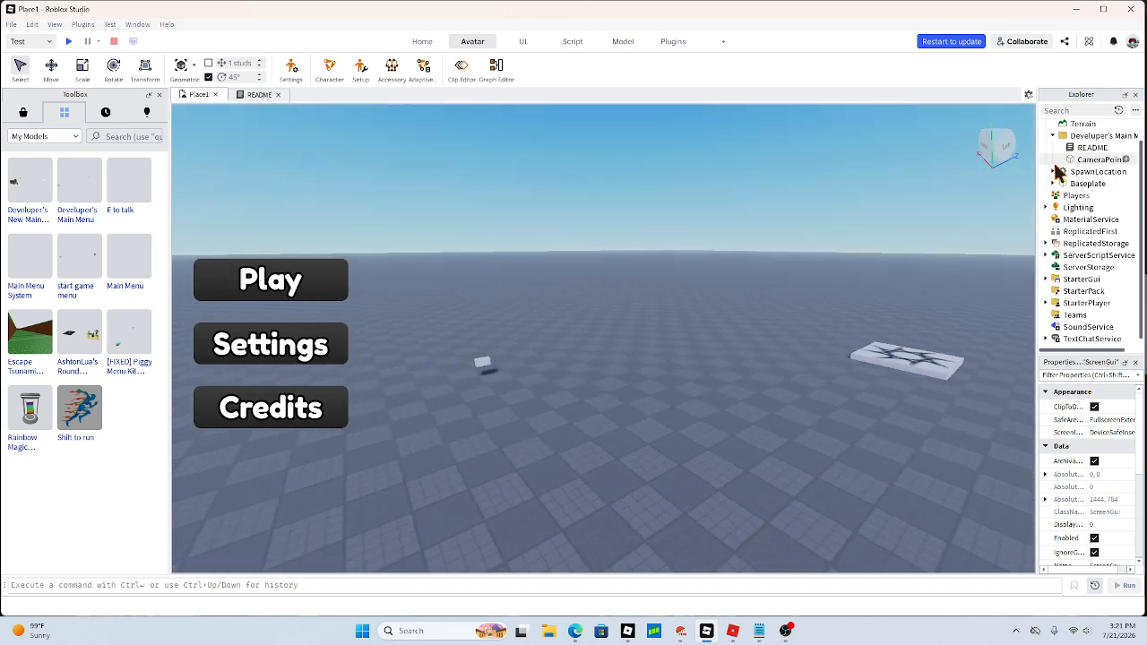
left_click(1060, 161)
key("ctrl+2")
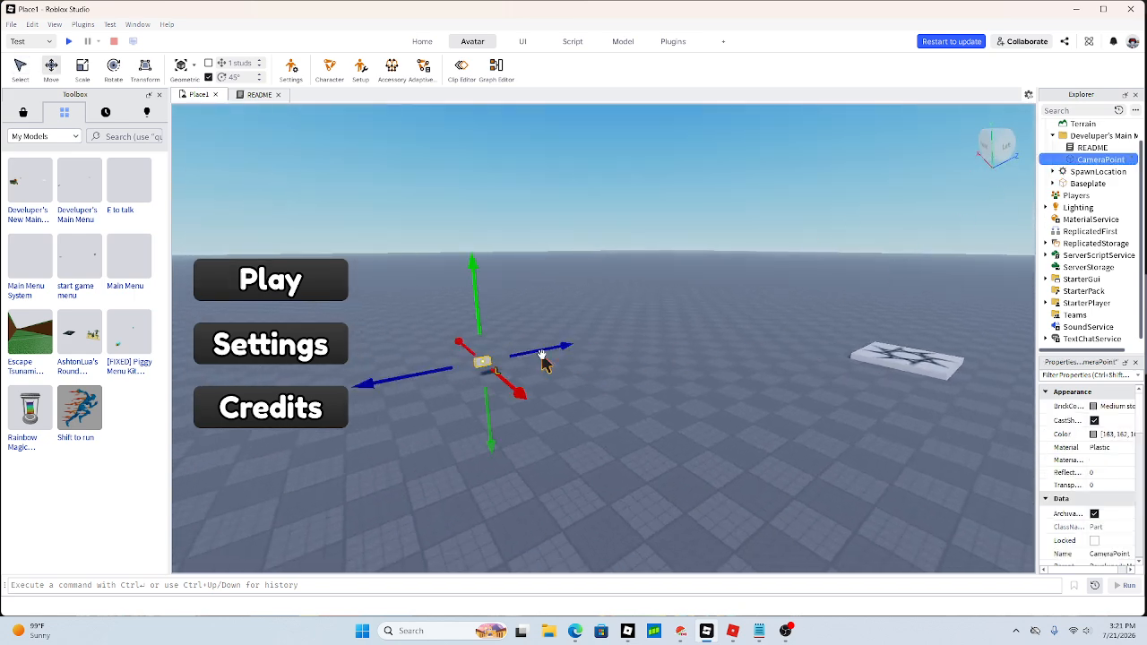
left_click_drag(543, 358, 885, 344)
left_click_drag(786, 337, 722, 355)
key("w")
right_click_drag(874, 328, 874, 328)
key("d")
left_click_drag(721, 311, 759, 308)
key("ctrl+4")
key("ctrl+2")
left_click_drag(684, 346, 784, 350)
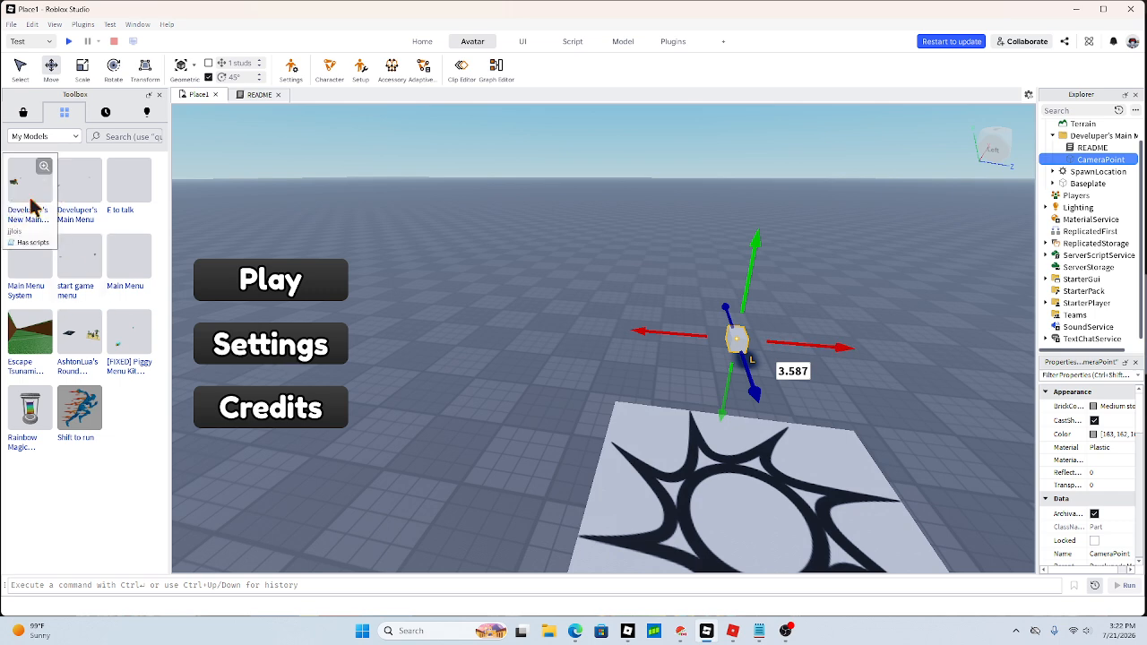
- Insert the Developer's New Main Menu model from My Models into the place beyond the spawn location
left_click_drag(32, 207, 677, 287)
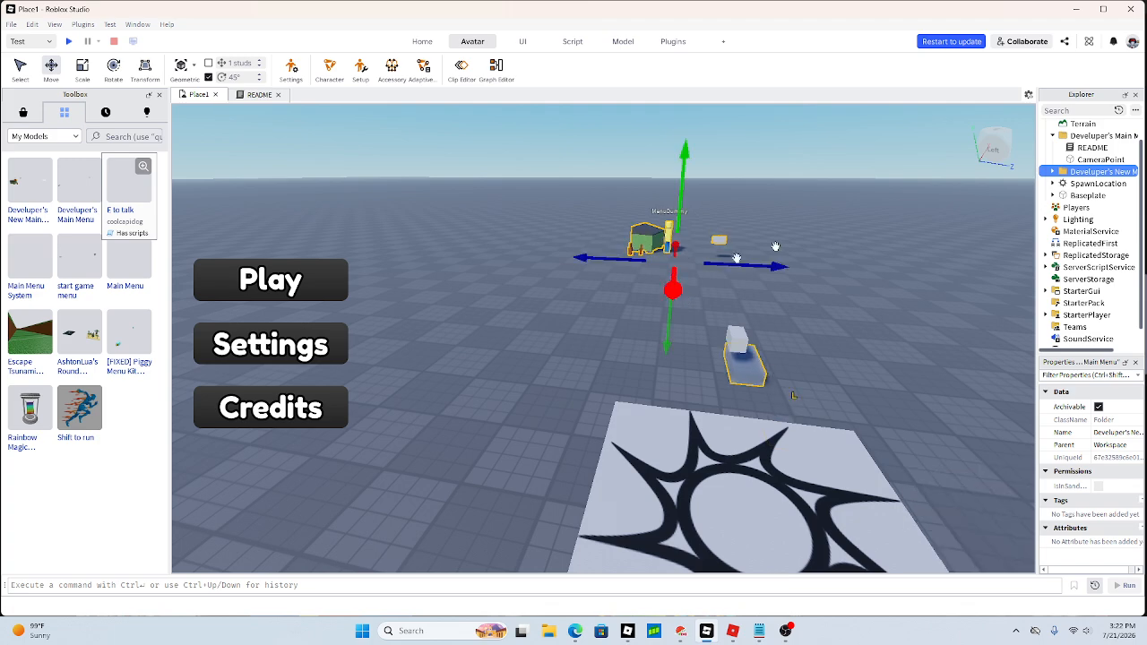
- Switch to the browser, view the Developer's New Main Menu store page and open that model in Roblox Studio
left_click(575, 631)
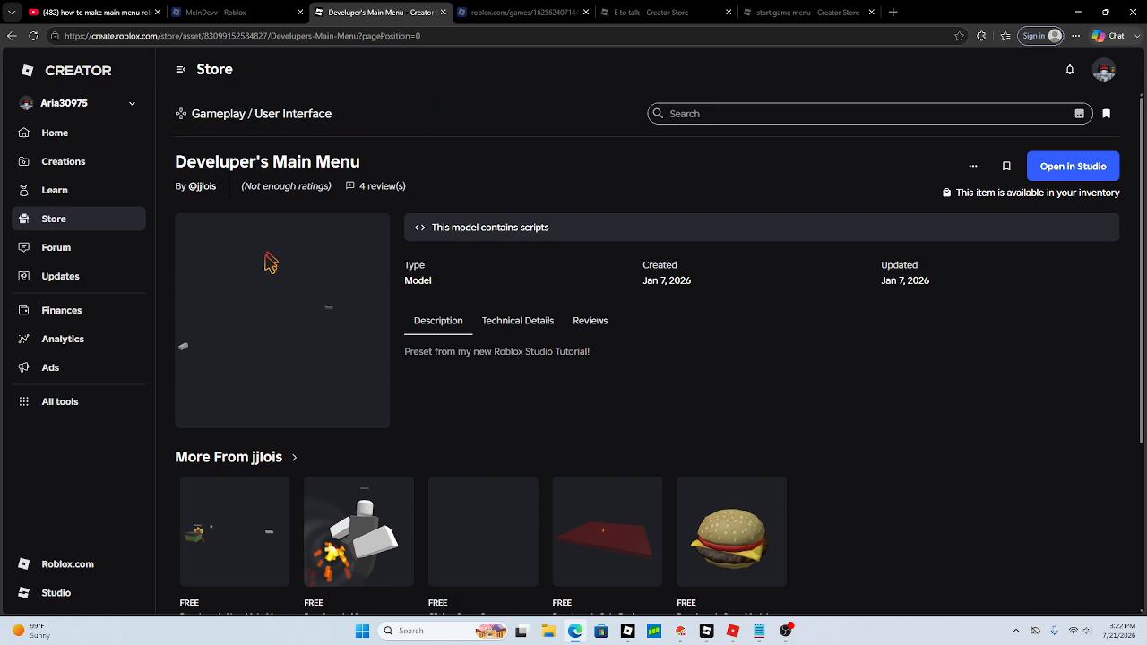
scroll(358, 379, "down", 2)
scroll(408, 352, "up", 2)
scroll(224, 439, "down", 2)
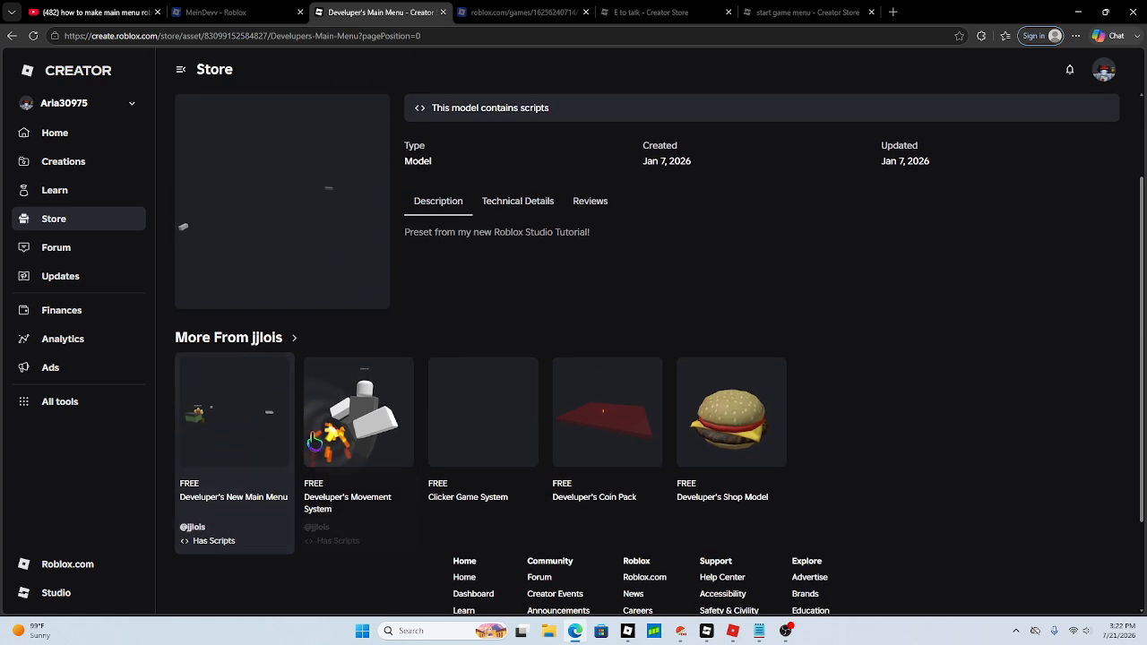
scroll(315, 442, "up", 2)
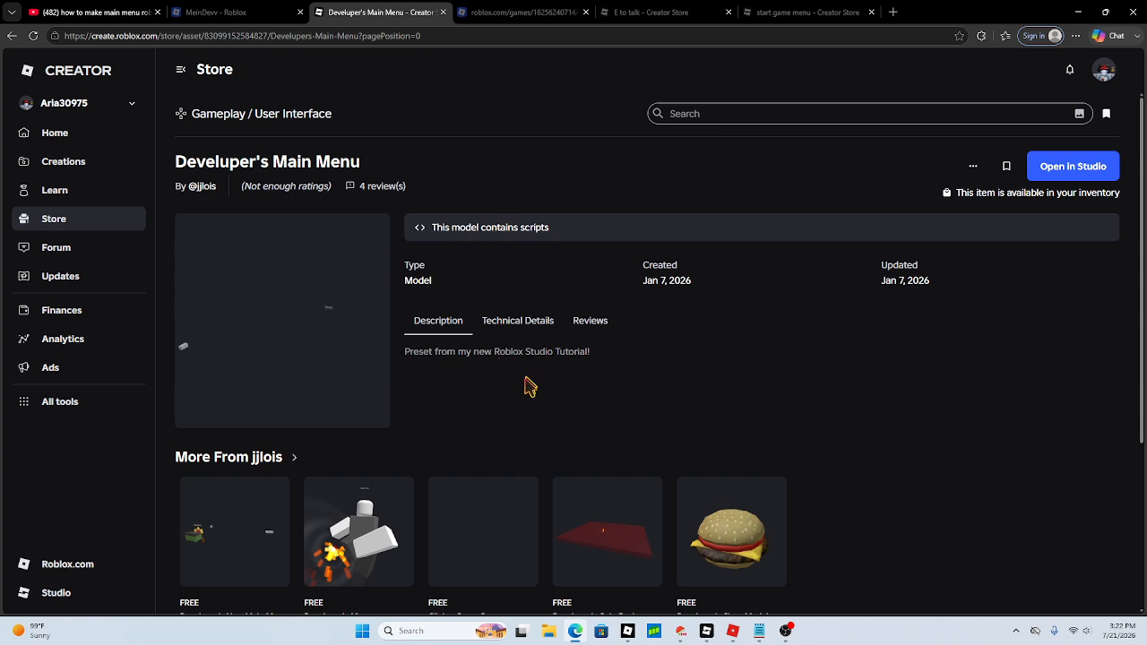
scroll(498, 399, "down", 1)
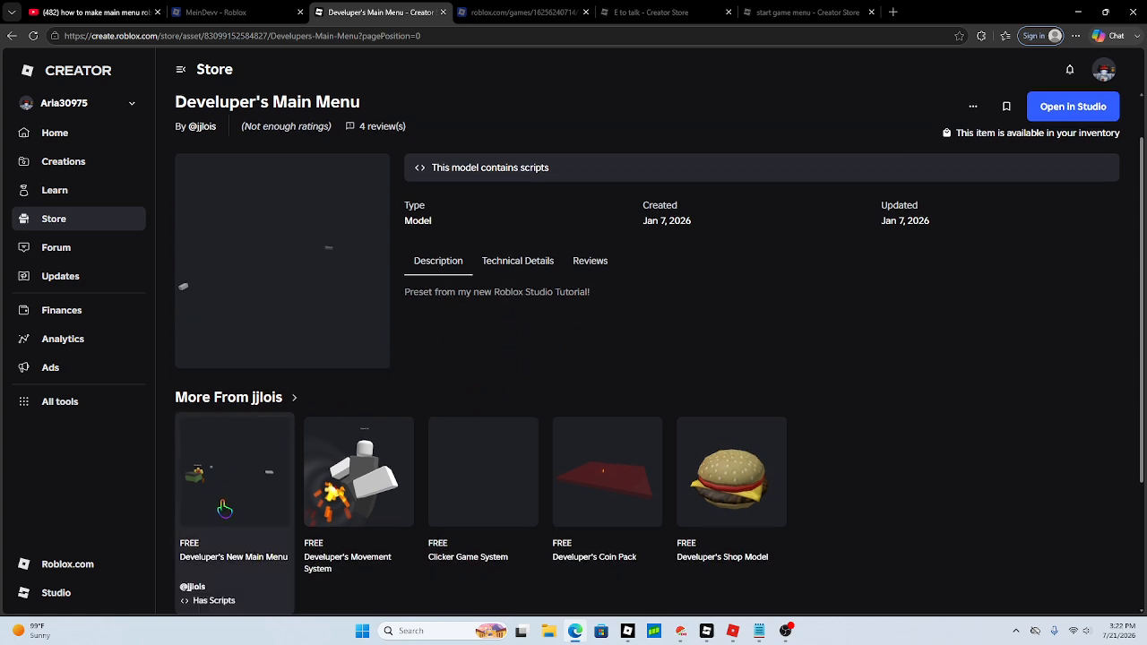
left_click(218, 508)
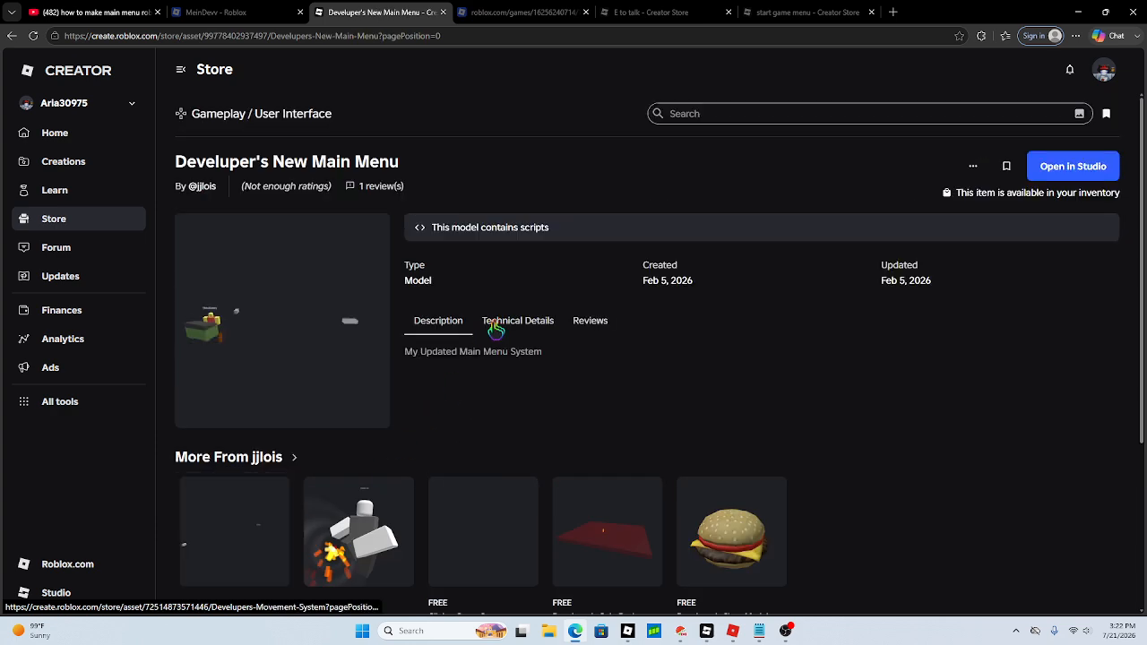
left_click(1073, 166)
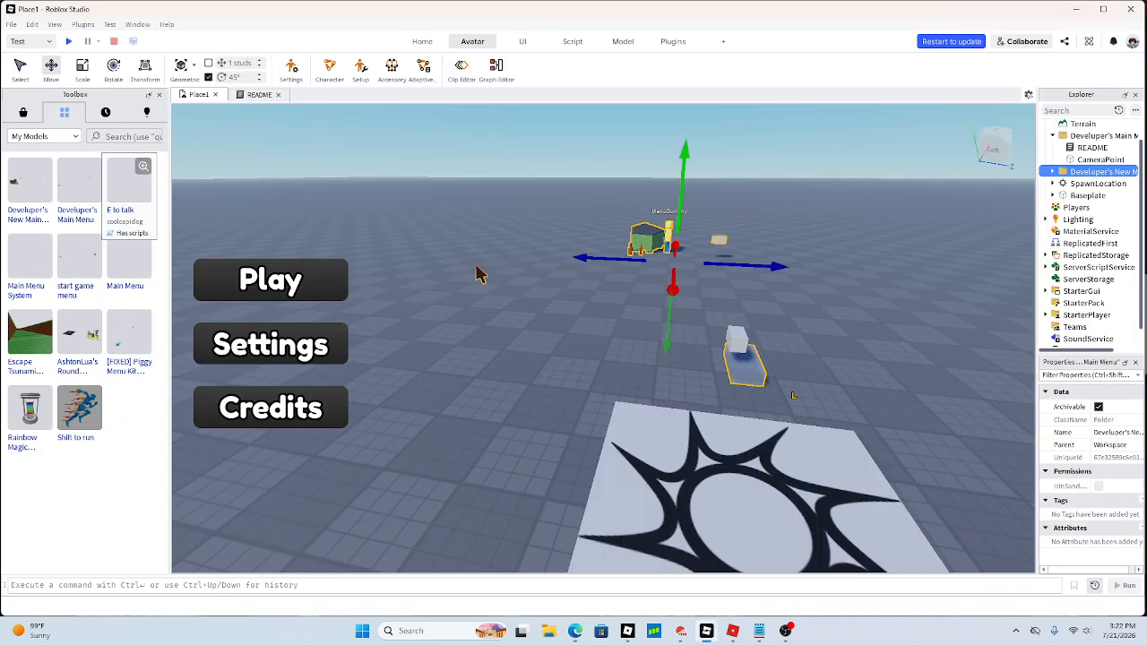
- Move the "Ungrp In RepStorage" folder from Developer's New Main Menu into ReplicatedStorage and ungroup it
right_click_drag(477, 267, 477, 267)
key("w")
key("s")
key("d")
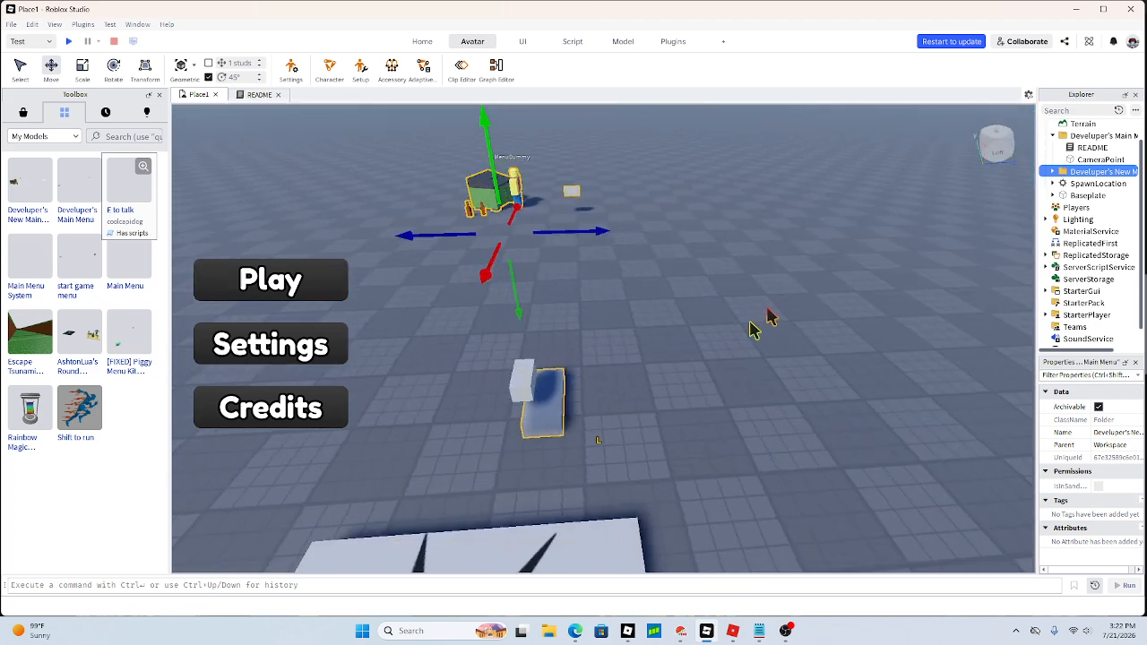
left_click(1052, 173)
left_click(1088, 185)
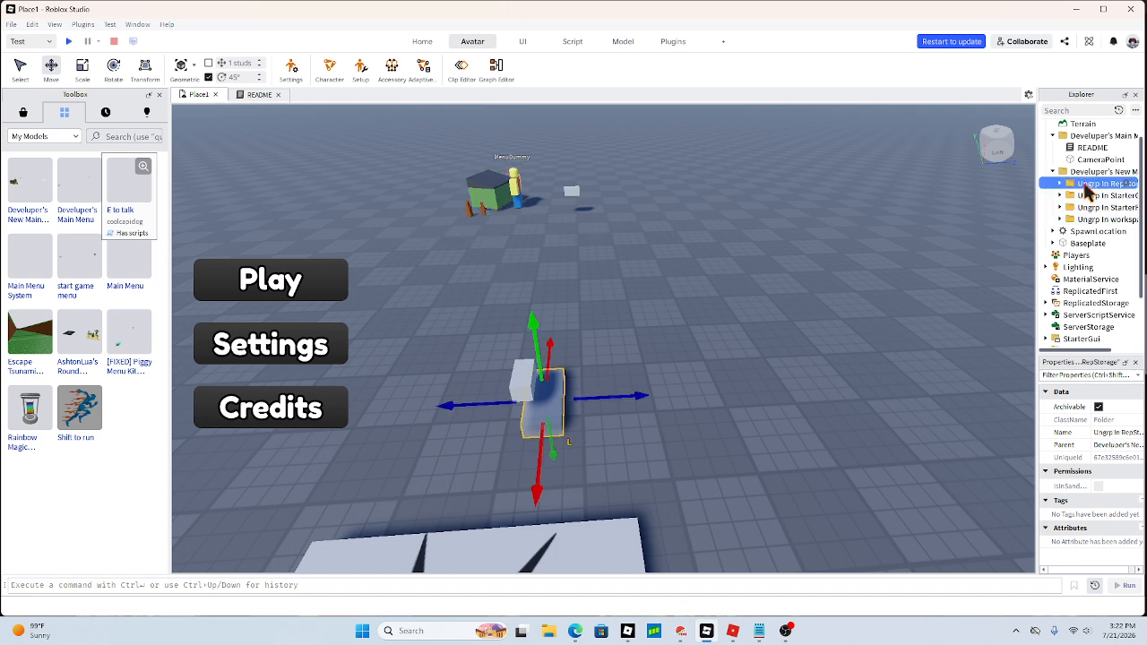
left_click_drag(1085, 191, 1091, 311)
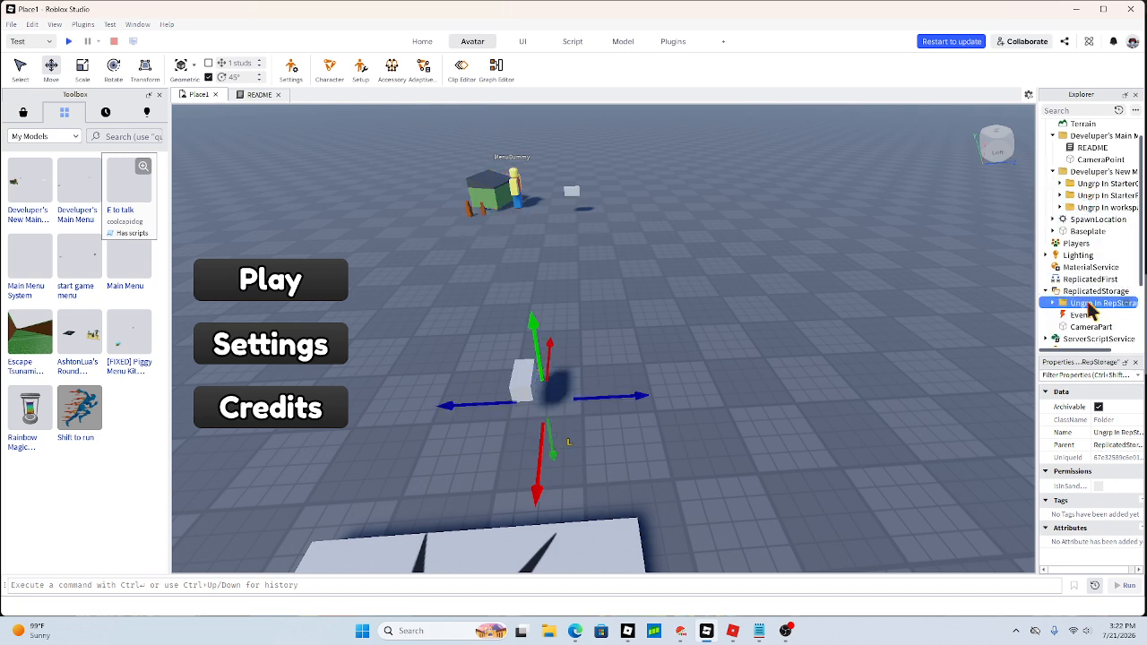
right_click(1090, 305)
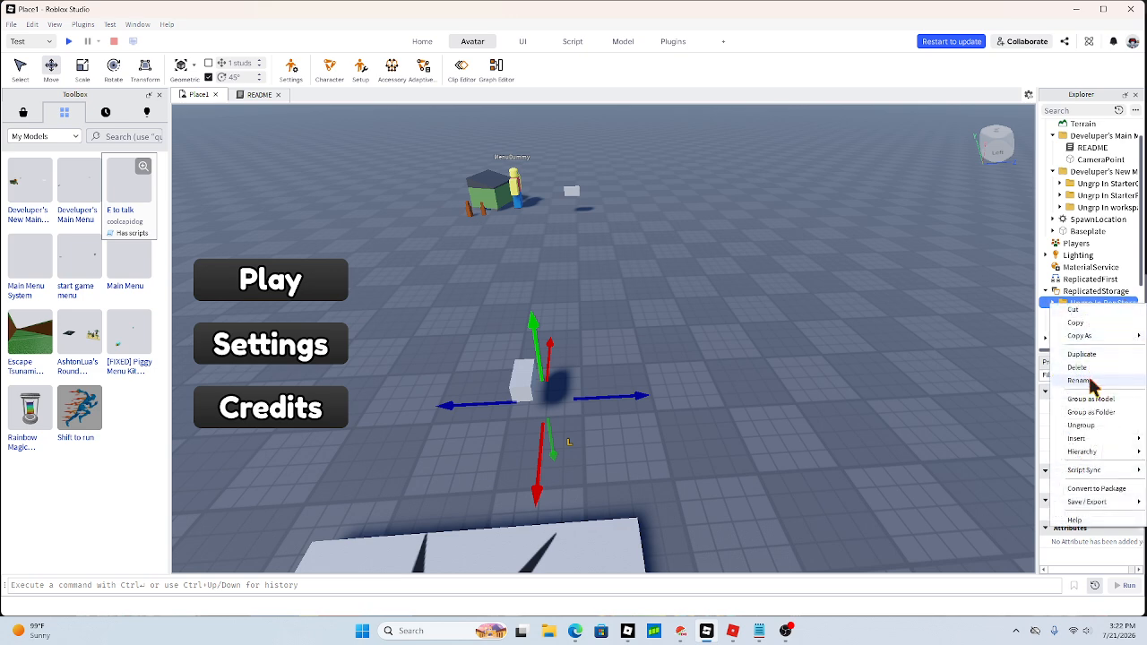
left_click(1088, 425)
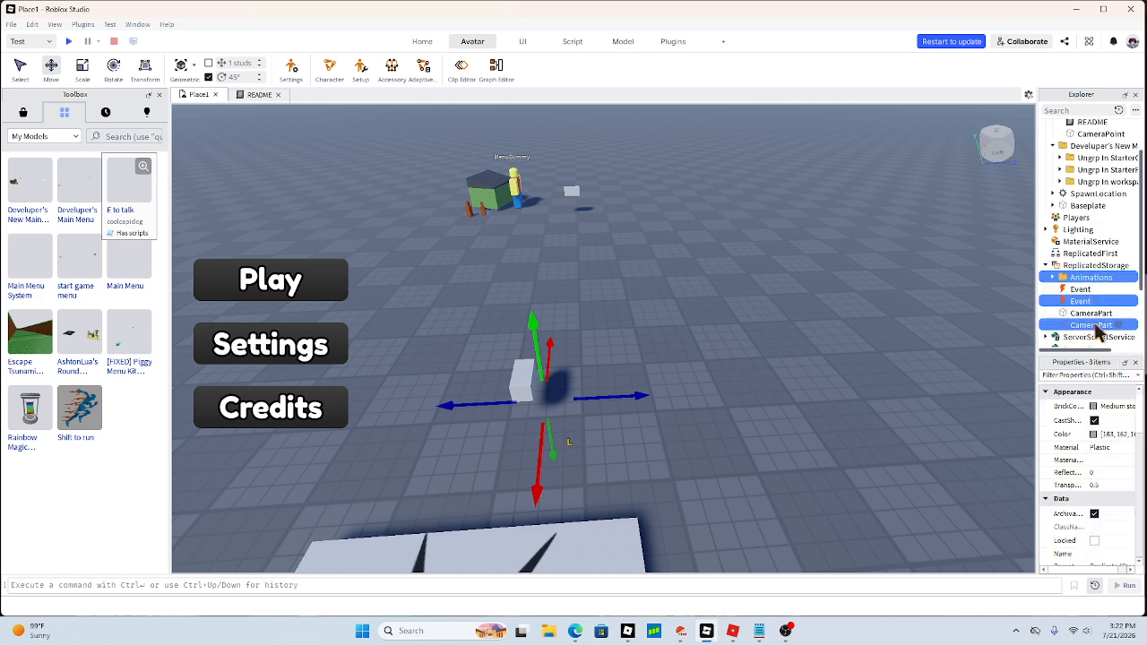
- Delete the duplicate CameraPart from ReplicatedStorage
left_click(1098, 331)
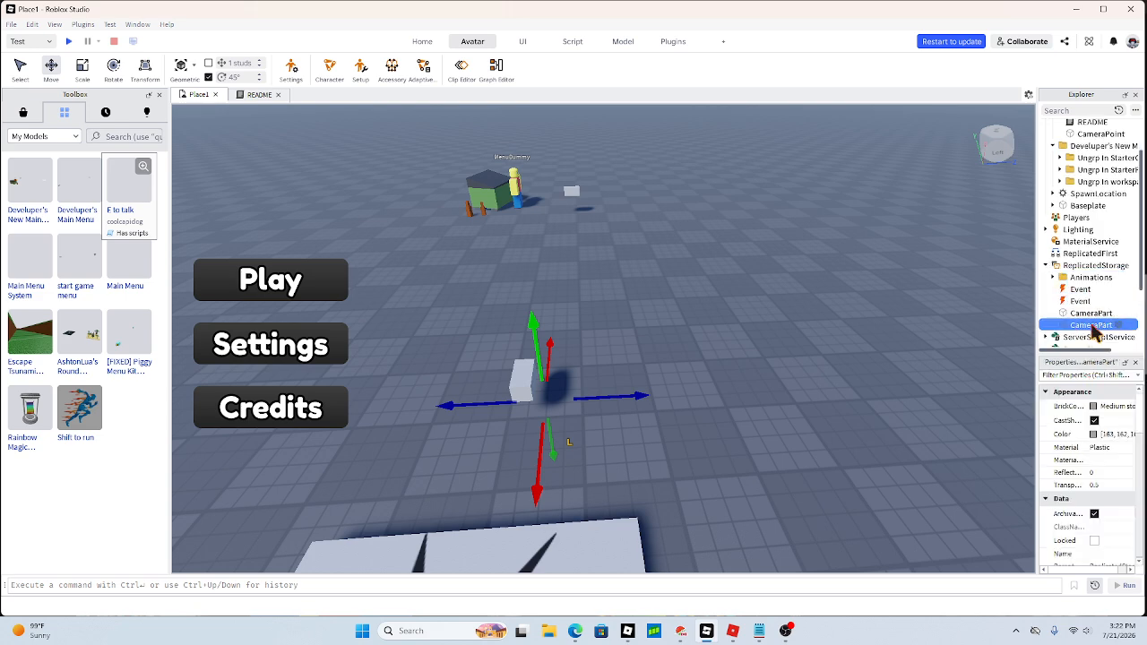
right_click(1095, 330)
left_click(1087, 399)
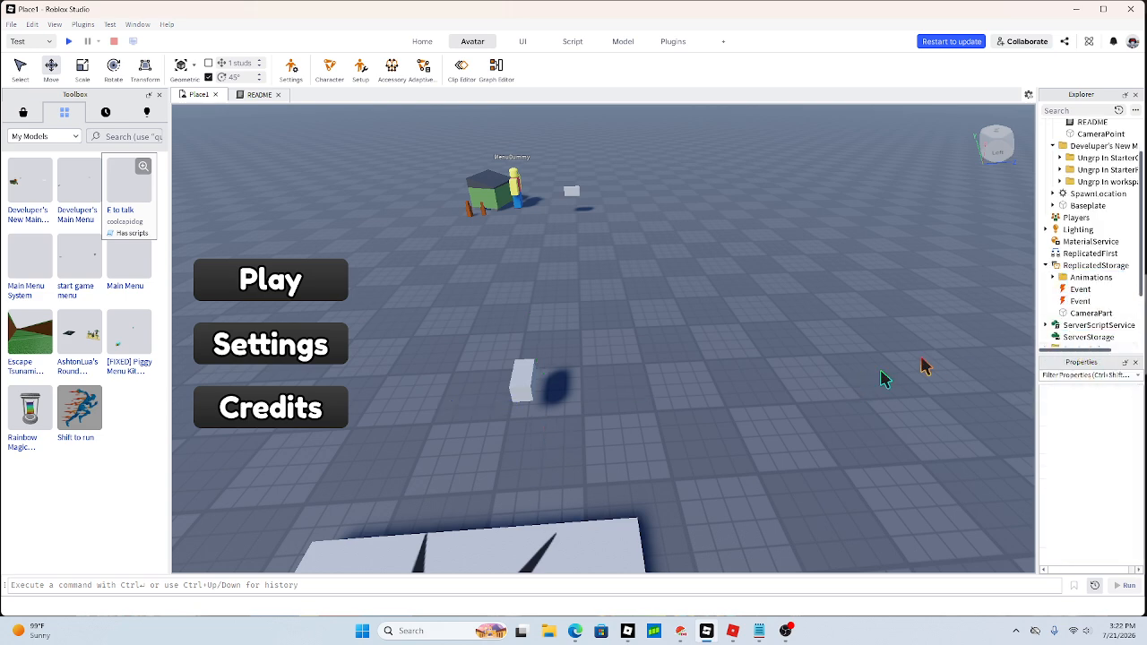
left_click(1090, 313)
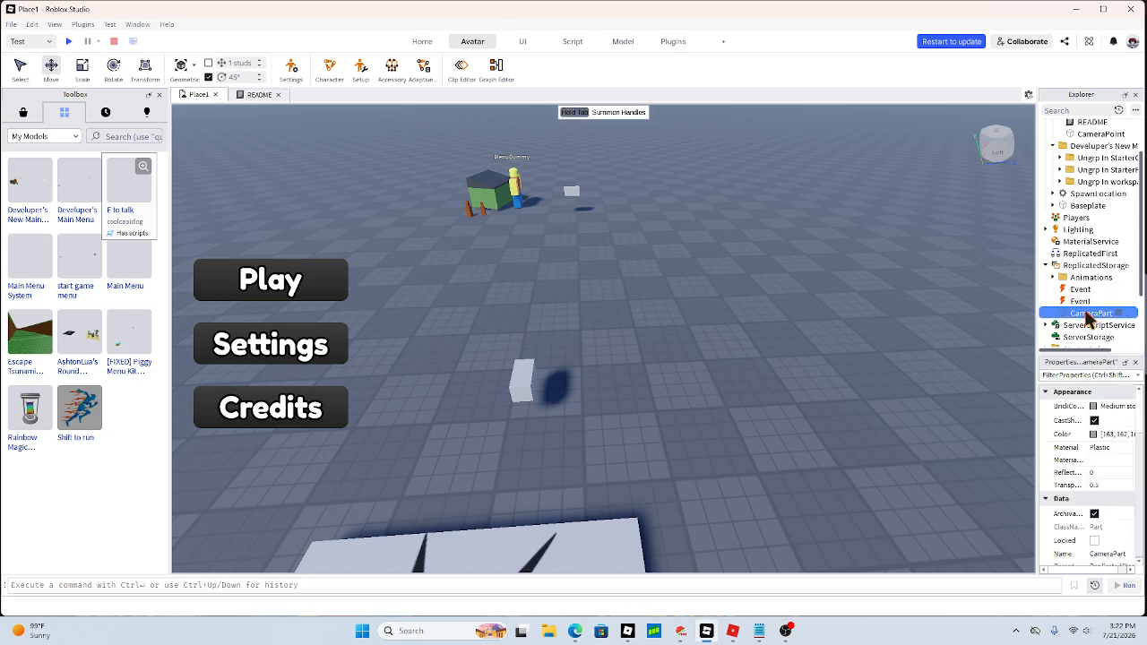
scroll(1089, 184, "up", 1)
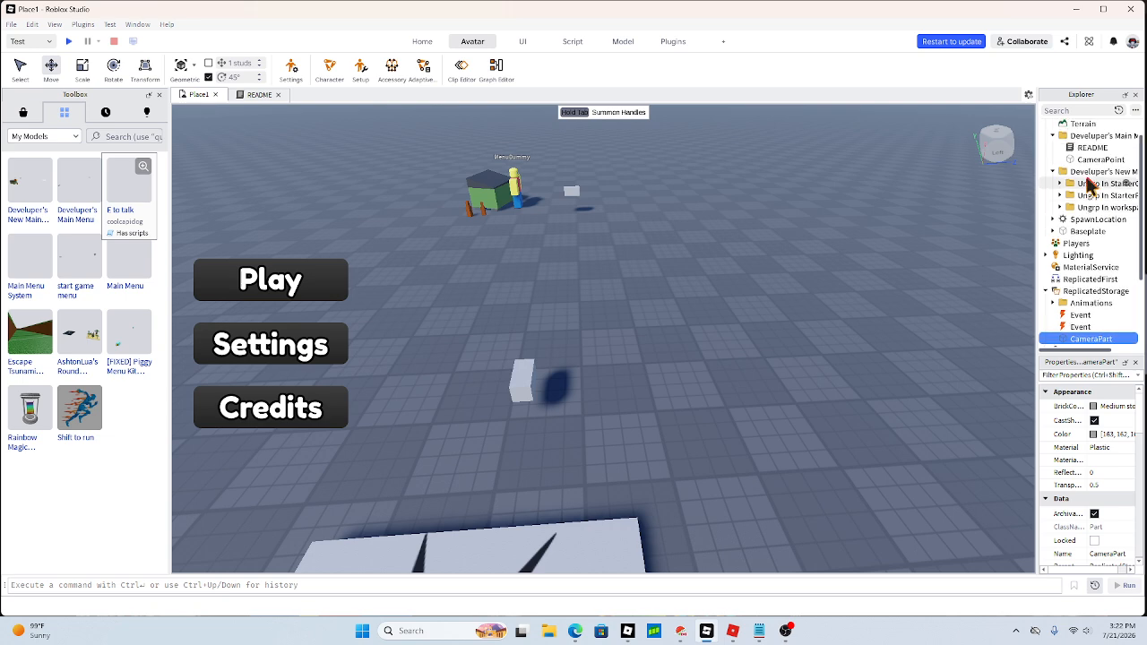
- Move the "Ungrp In StarterGui" folder from Developer's New Main Menu into StarterGui
left_click(1090, 185)
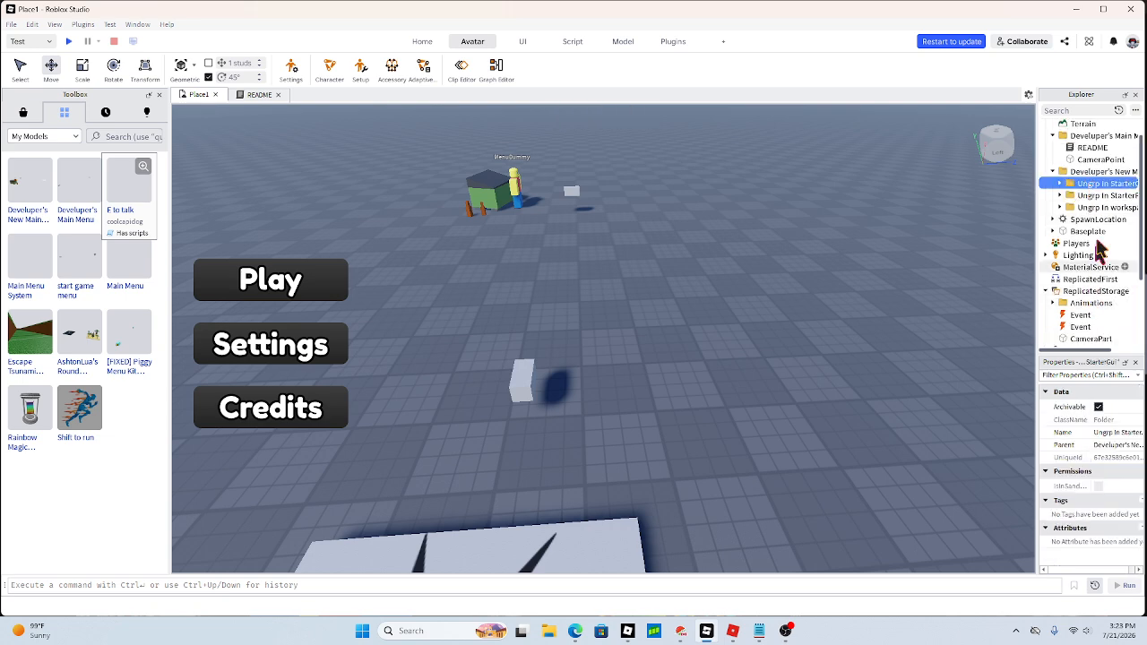
left_click(1107, 433)
left_click_drag(1088, 185, 1099, 324)
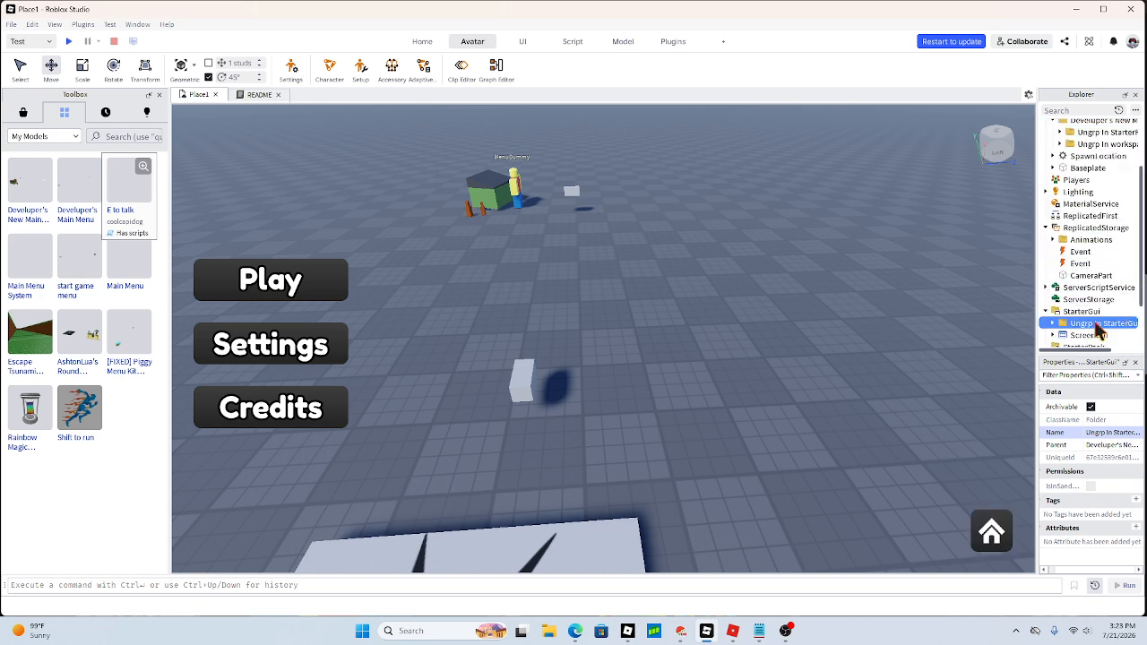
scroll(1081, 327, "down", 1)
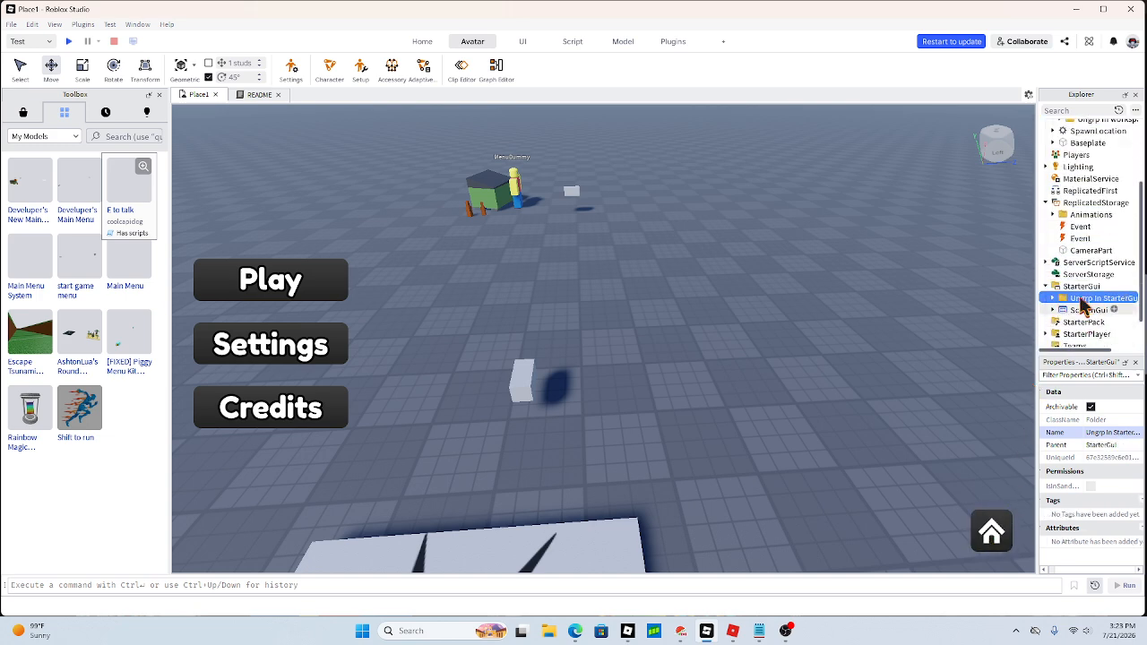
- Ungroup the "Ungrp In StarterGui" folder in StarterGui and the "Ungrp In workspace" folder in Developer's New Main Menu
right_click(1082, 300)
left_click(1082, 362)
scroll(1076, 294, "up", 3)
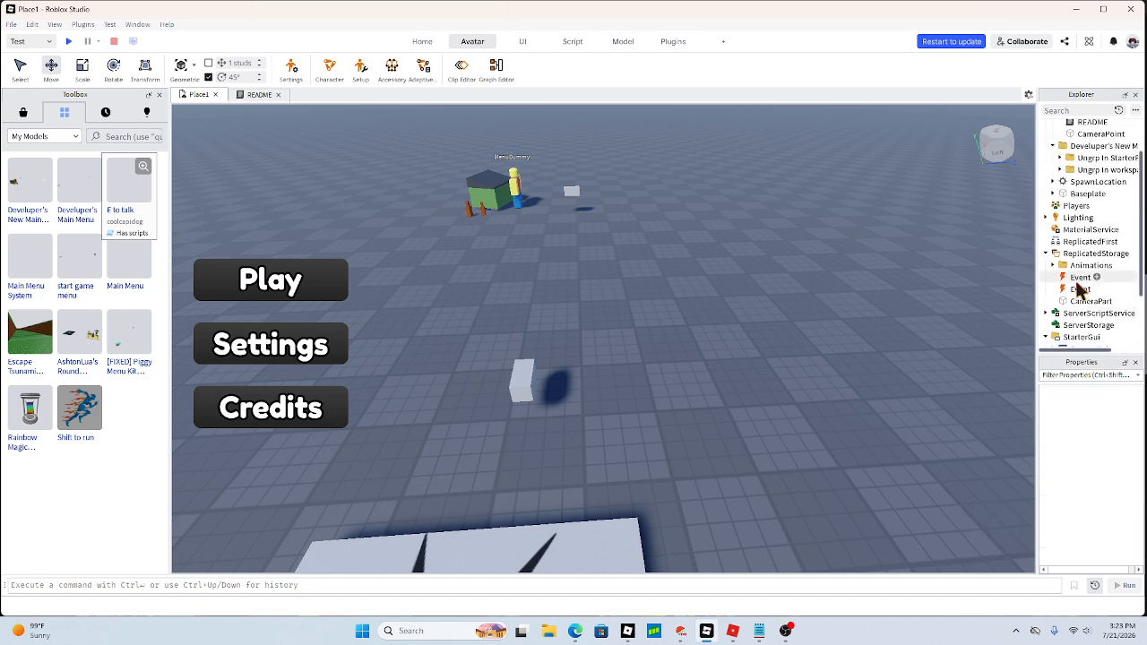
right_click(1074, 196)
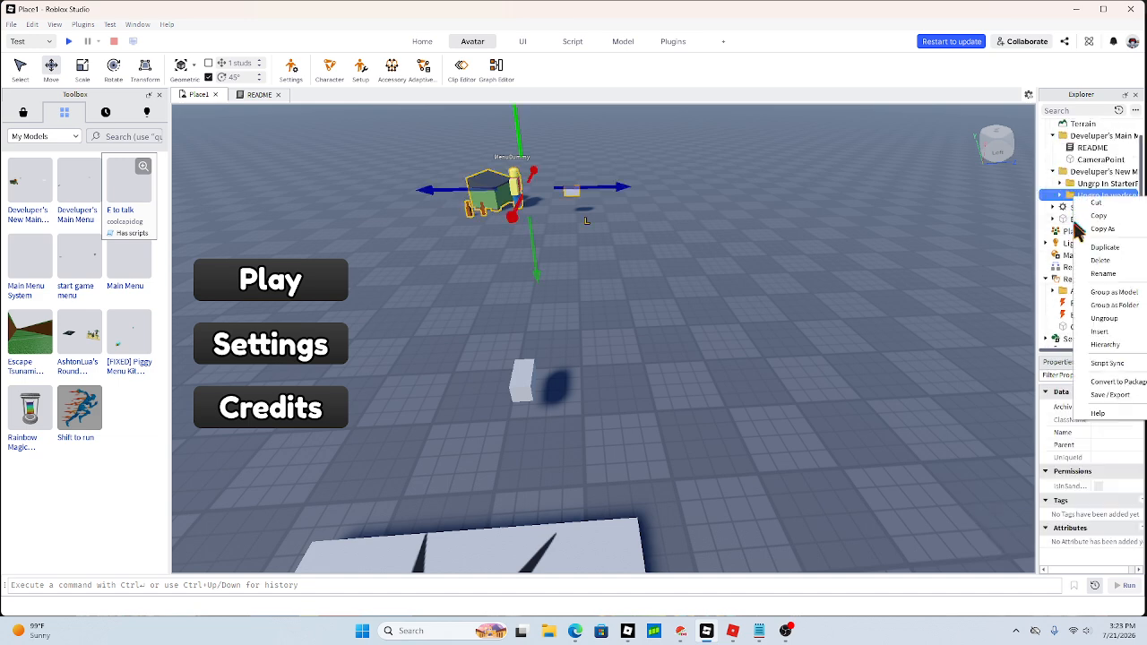
left_click(1099, 319)
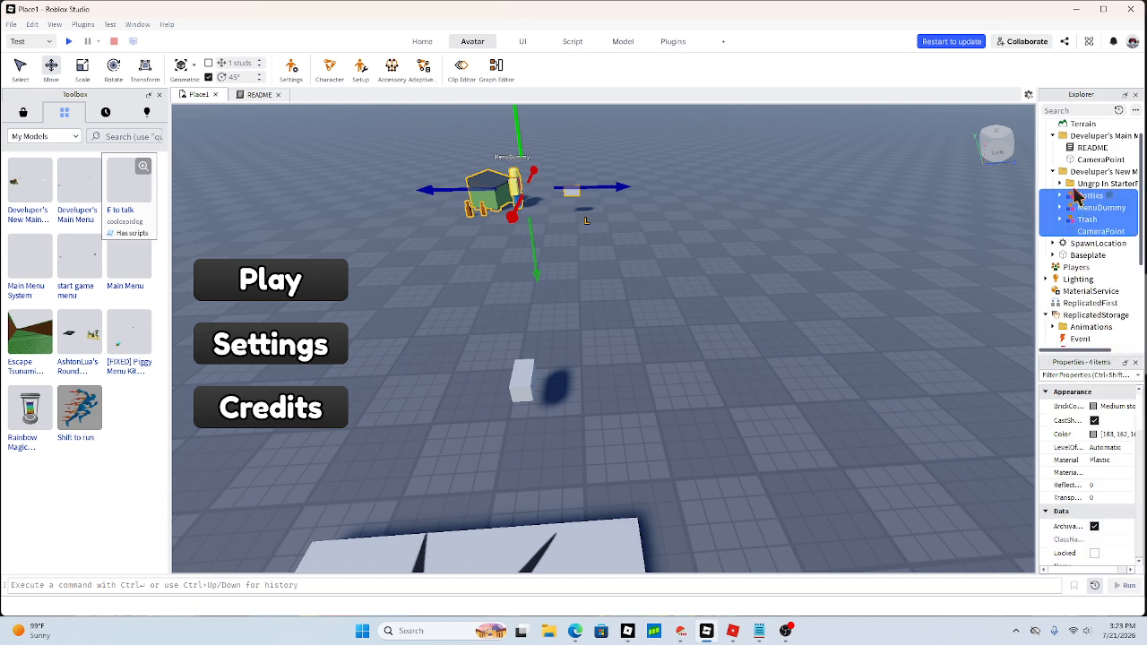
- Move the remaining "Ungrp In StarterPlyrScripts" folder from Developer's New Main Menu into StarterPlayerScripts and ungroup it
left_click(1078, 185)
scroll(1073, 199, "down", 4)
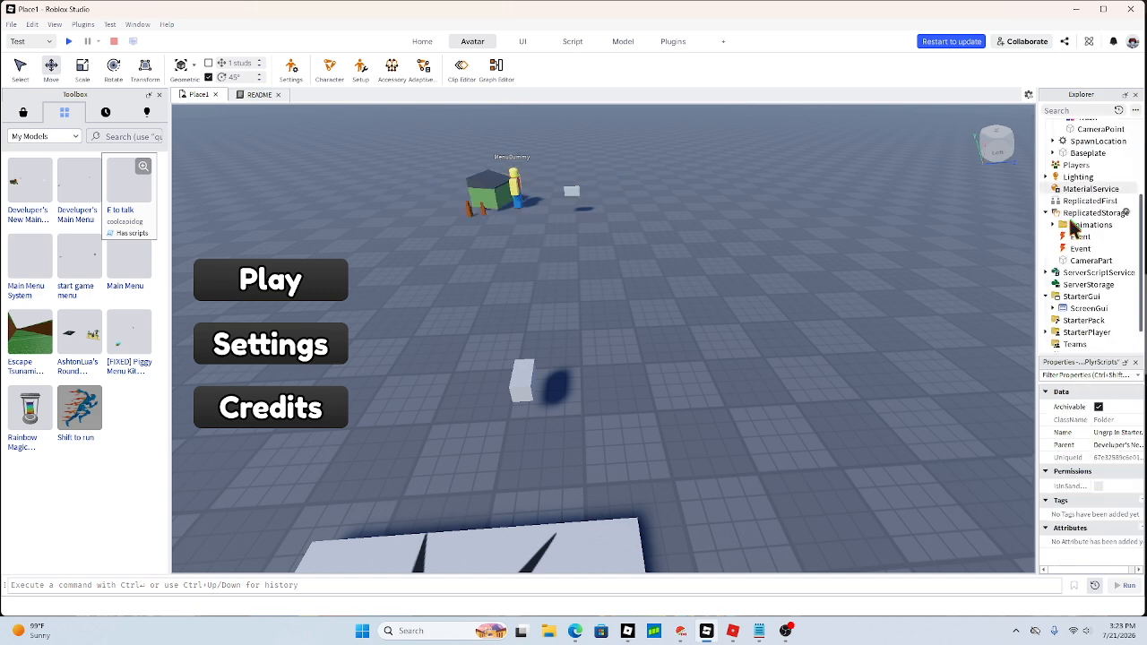
left_click(1048, 300)
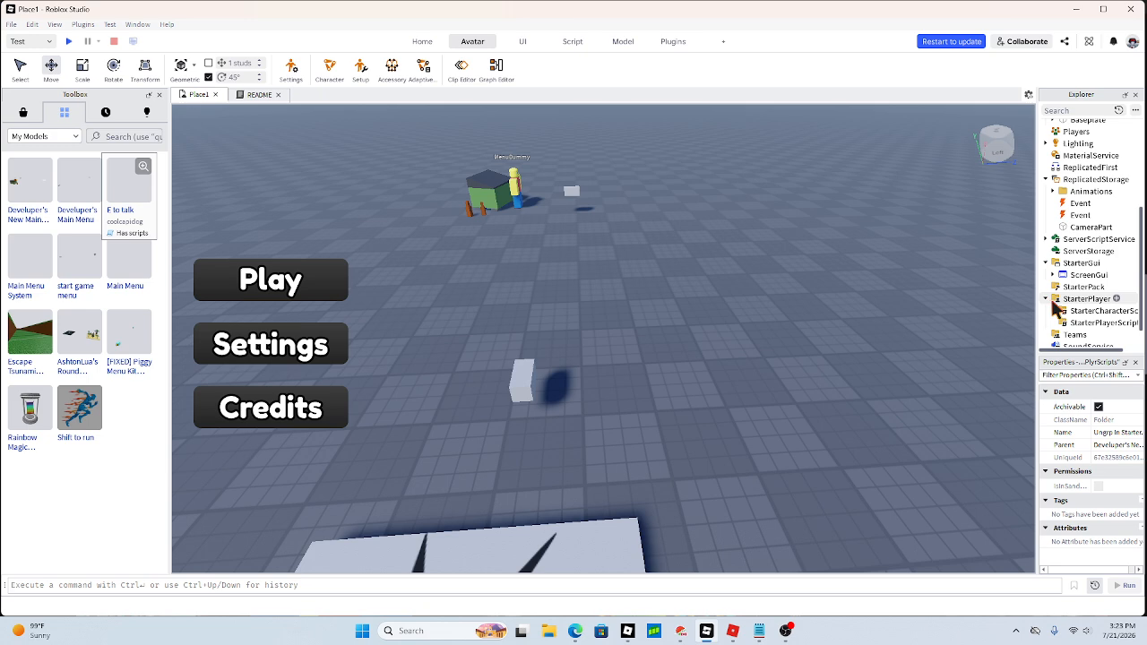
left_click(1094, 324)
scroll(1088, 307, "up", 5)
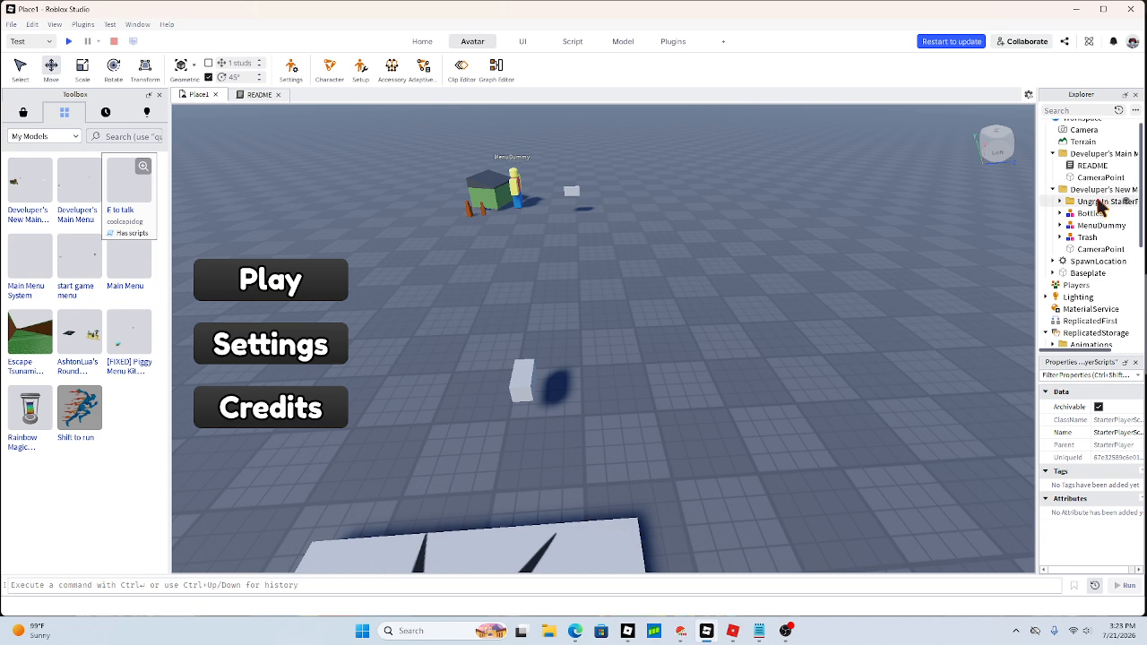
left_click_drag(1102, 205, 1091, 296)
right_click(1086, 294)
left_click(1090, 415)
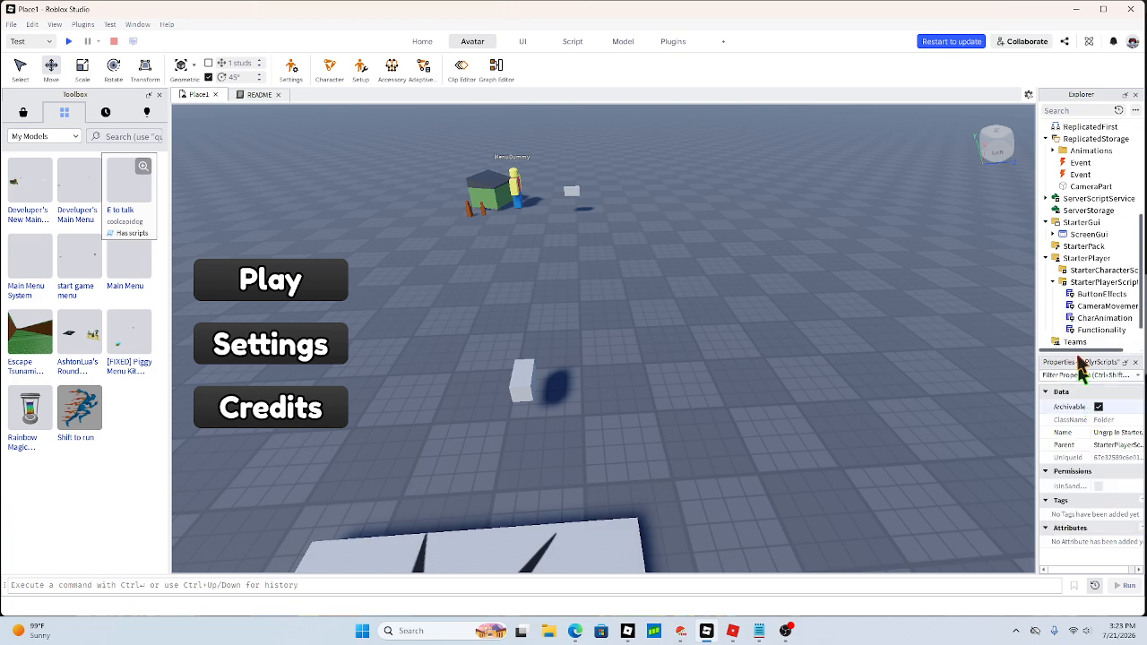
left_click(1073, 282)
left_click(1053, 282)
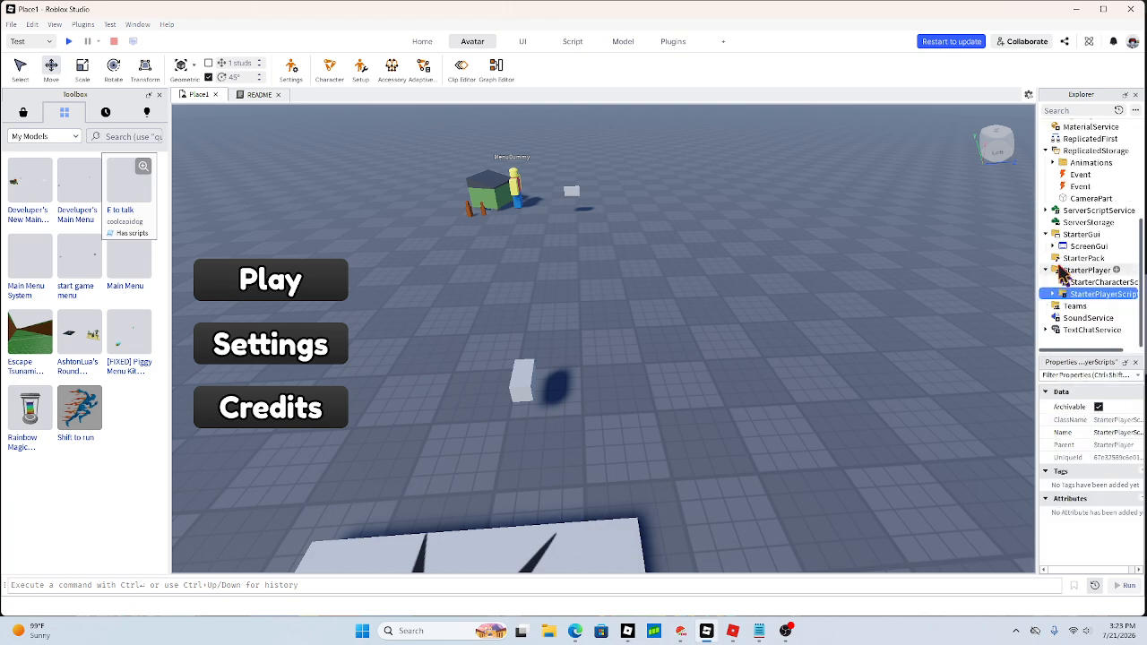
- Rename the Developer's New Main Menu folder in Workspace as E4
scroll(1060, 269, "up", 5)
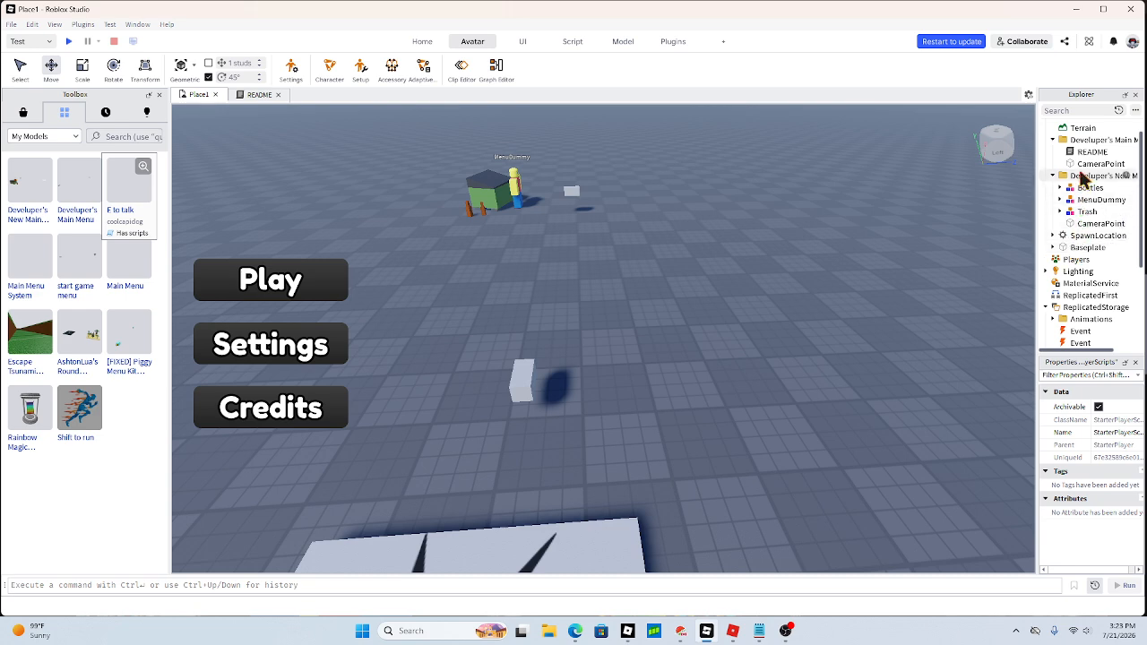
left_click(1082, 176)
left_click(1054, 176)
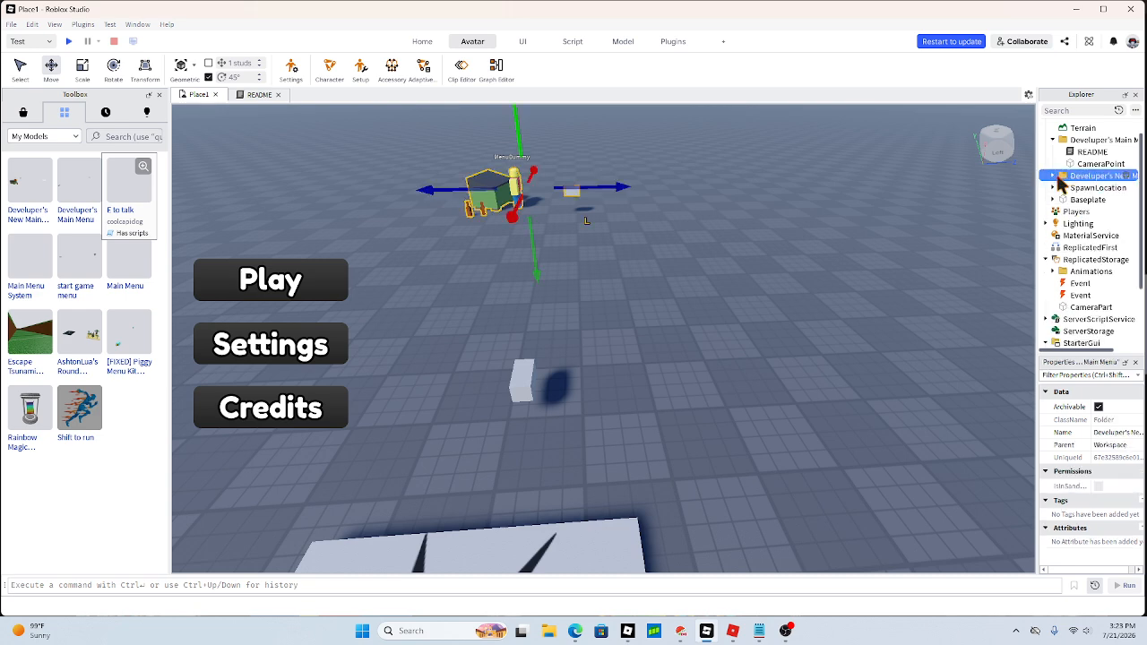
left_click(1054, 176)
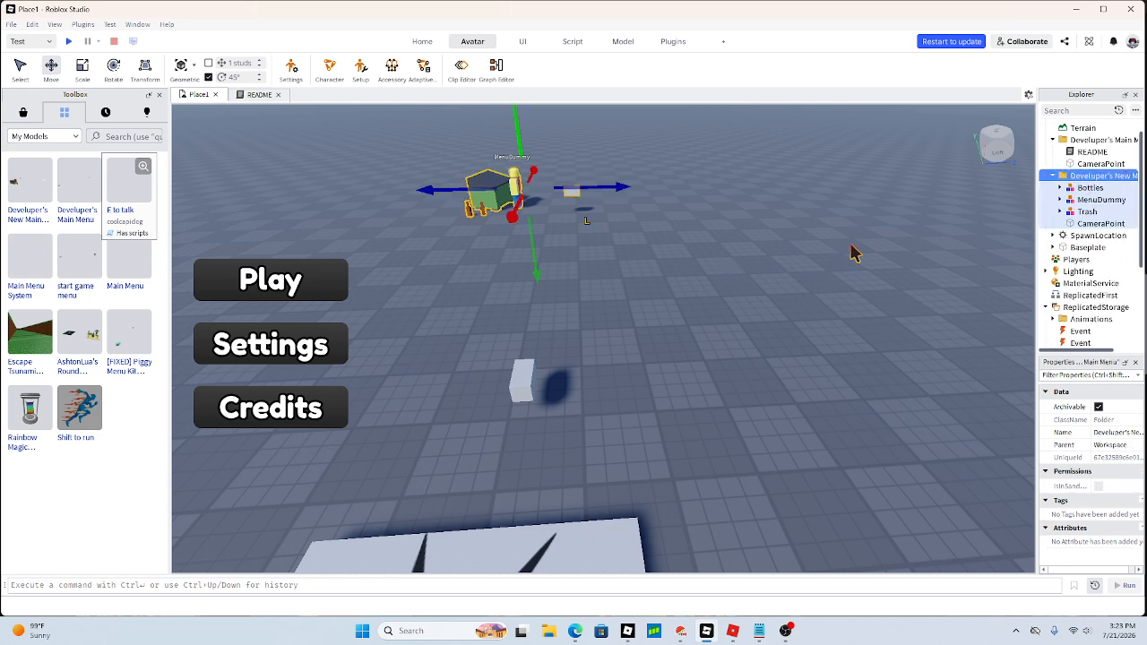
key("F2")
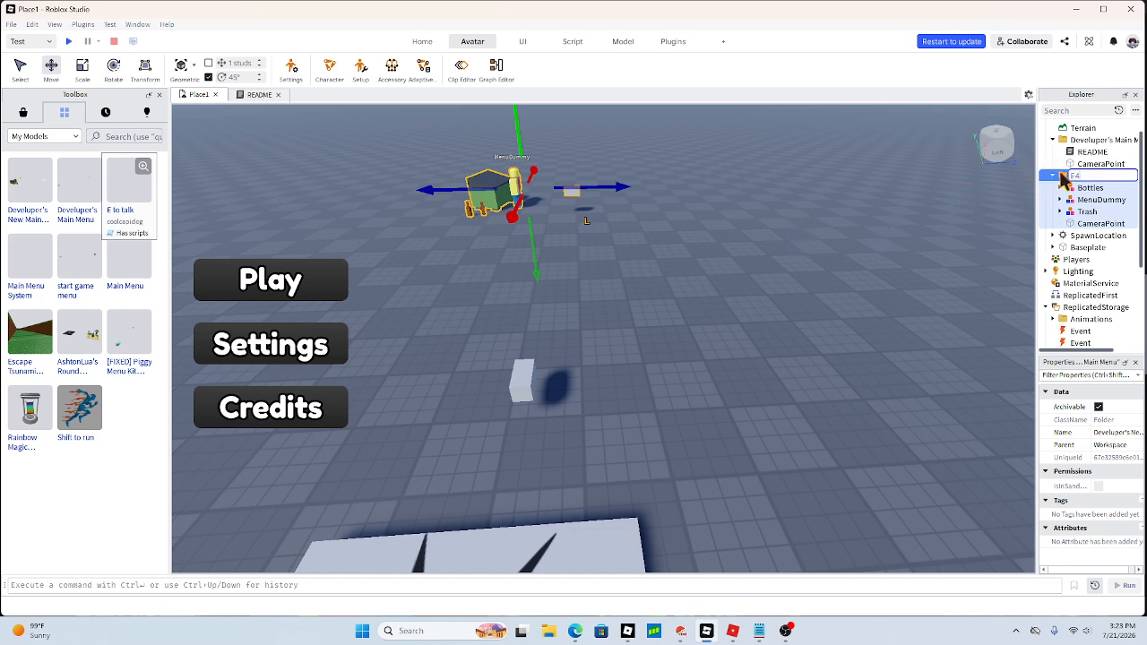
type("F4")
key("Return")
- Delete the CameraPoint part inside the E4 folder
left_click(1099, 224)
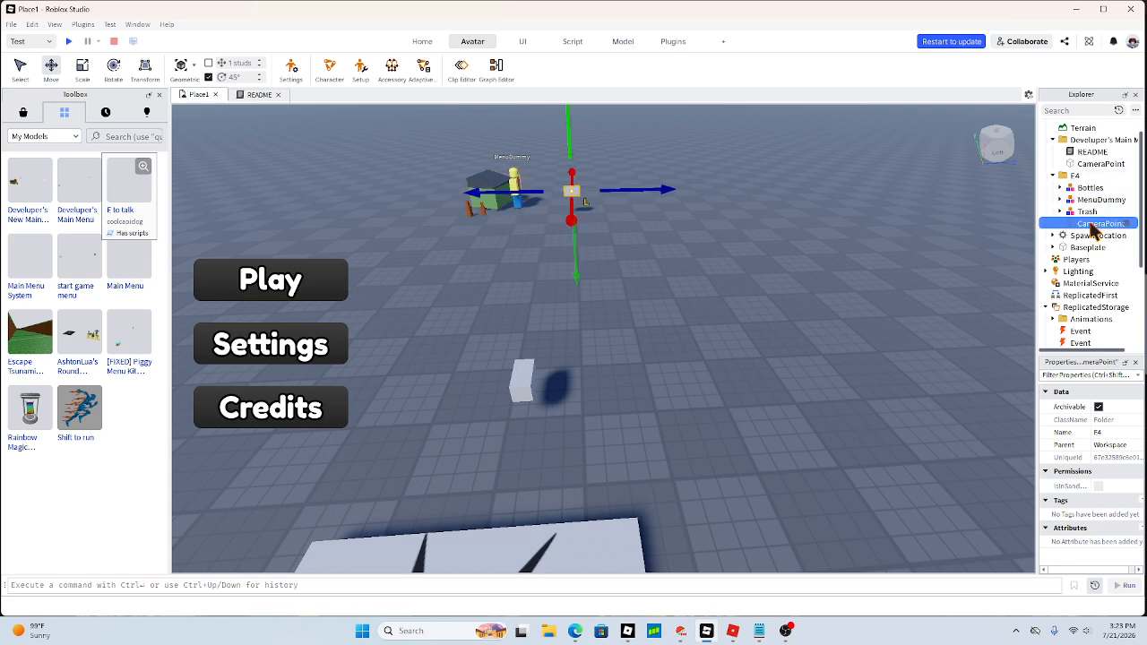
right_click(1093, 229)
left_click(1075, 301)
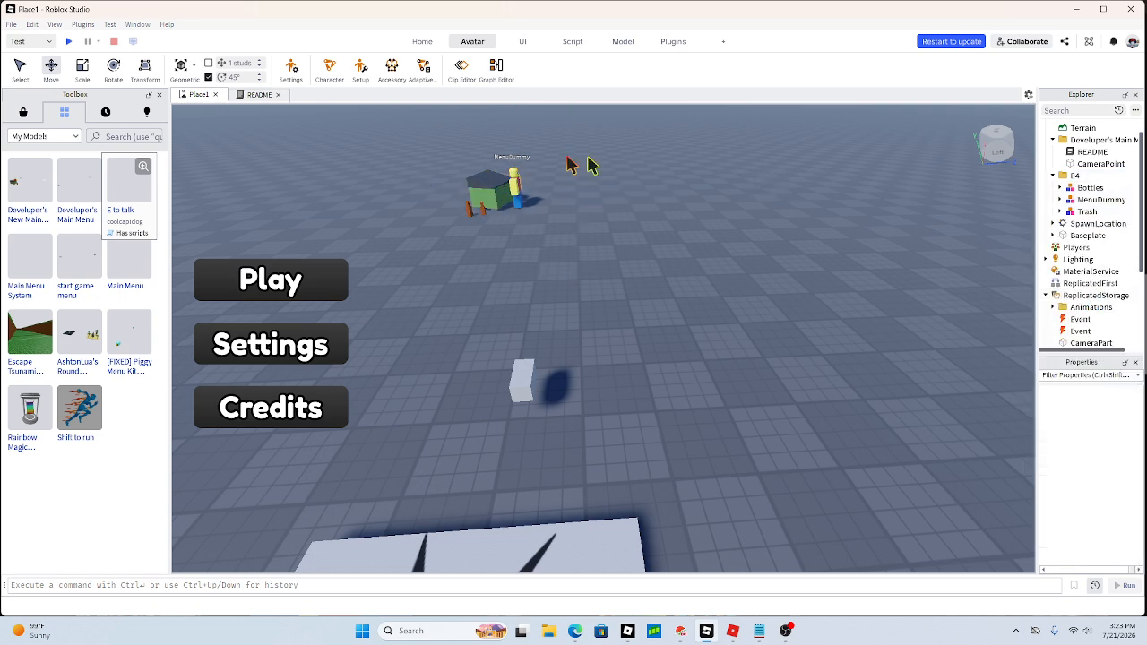
- Rotate the E4 models so MenuDummy faces the spawn area, and move them close behind the remaining CameraPoint
left_click(497, 184)
left_click(1059, 179)
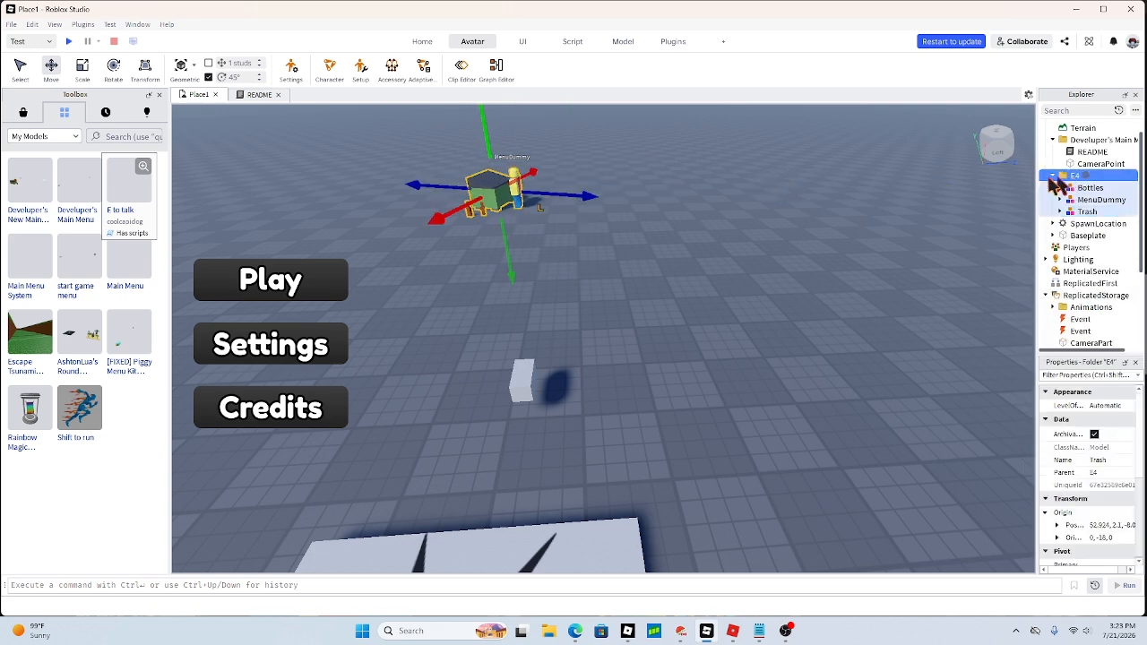
key("ctrl+4")
left_click_drag(563, 198, 459, 296)
key("ctrl+2")
left_click_drag(538, 266, 586, 267)
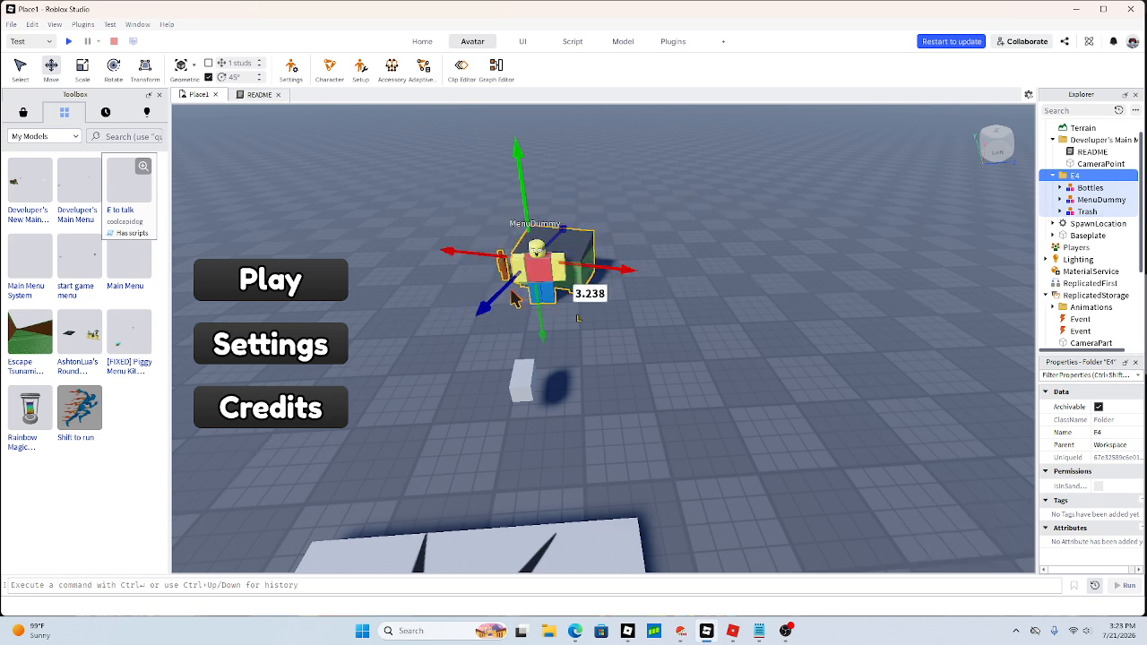
left_click_drag(505, 288, 490, 299)
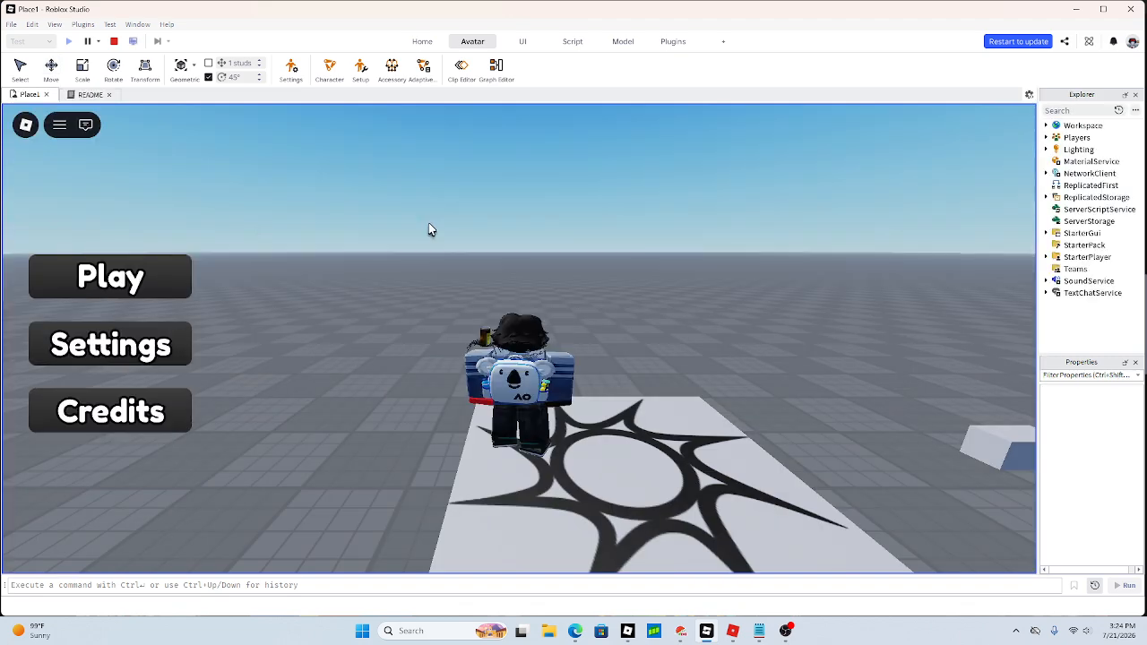
- Look toward MenuDummy and walk the character briefly in the playtest, and end the test
right_click_drag(428, 223, 415, 214)
key("w")
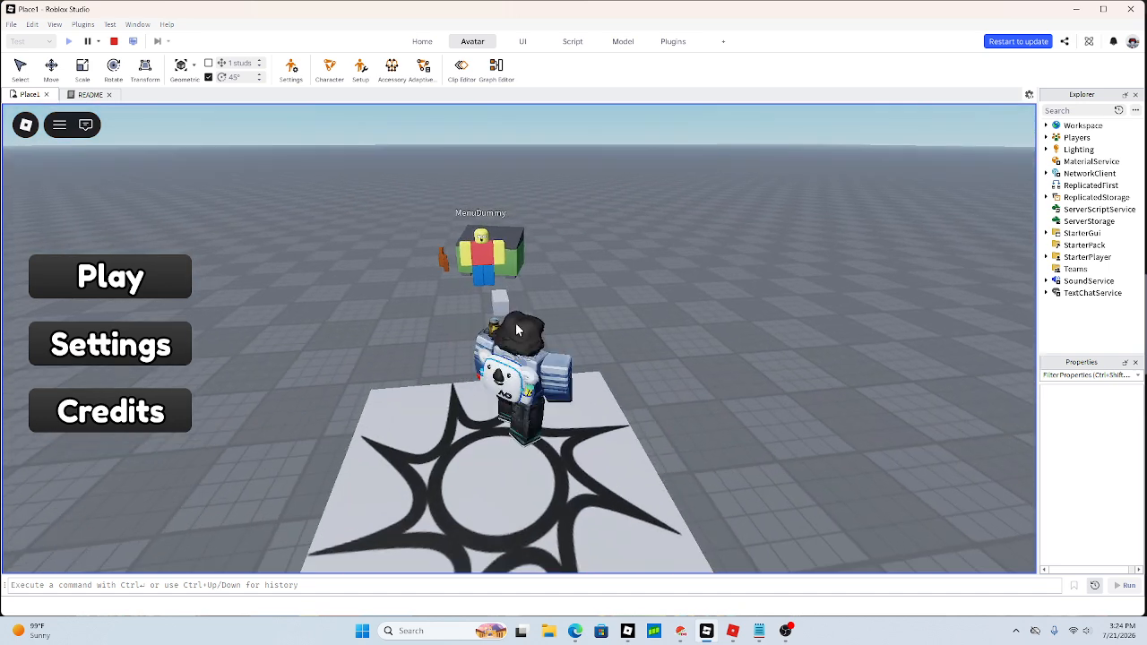
left_click(113, 43)
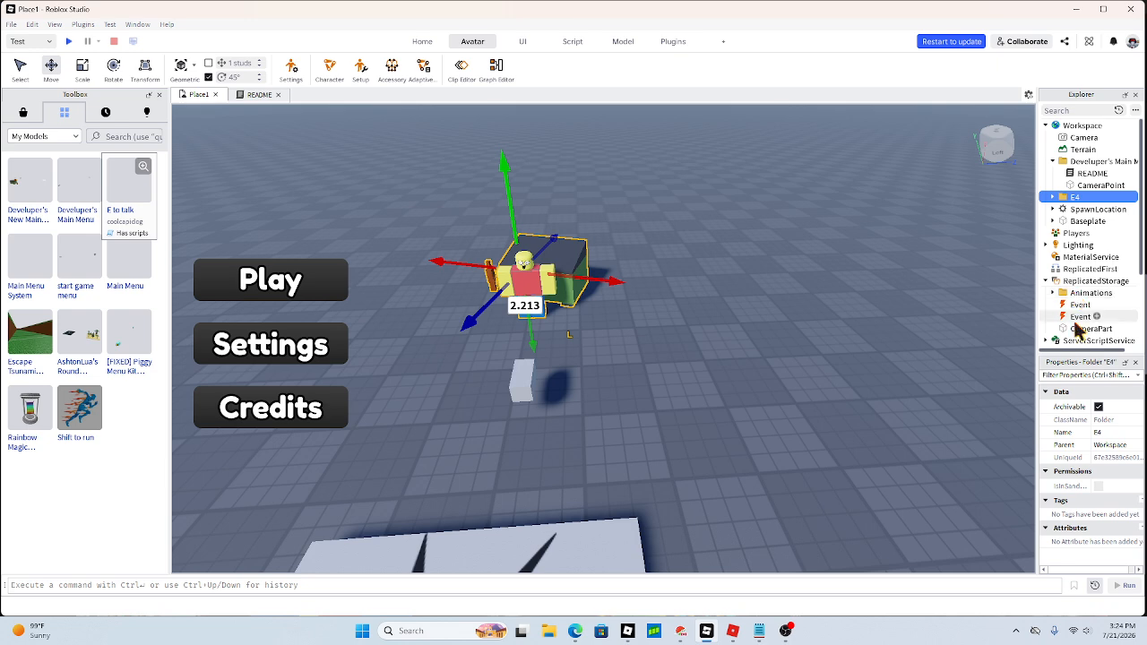
- Move CameraPart from ReplicatedStorage into the Developer's Main Menu folder in Workspace and focus the view on it
left_click(1080, 328)
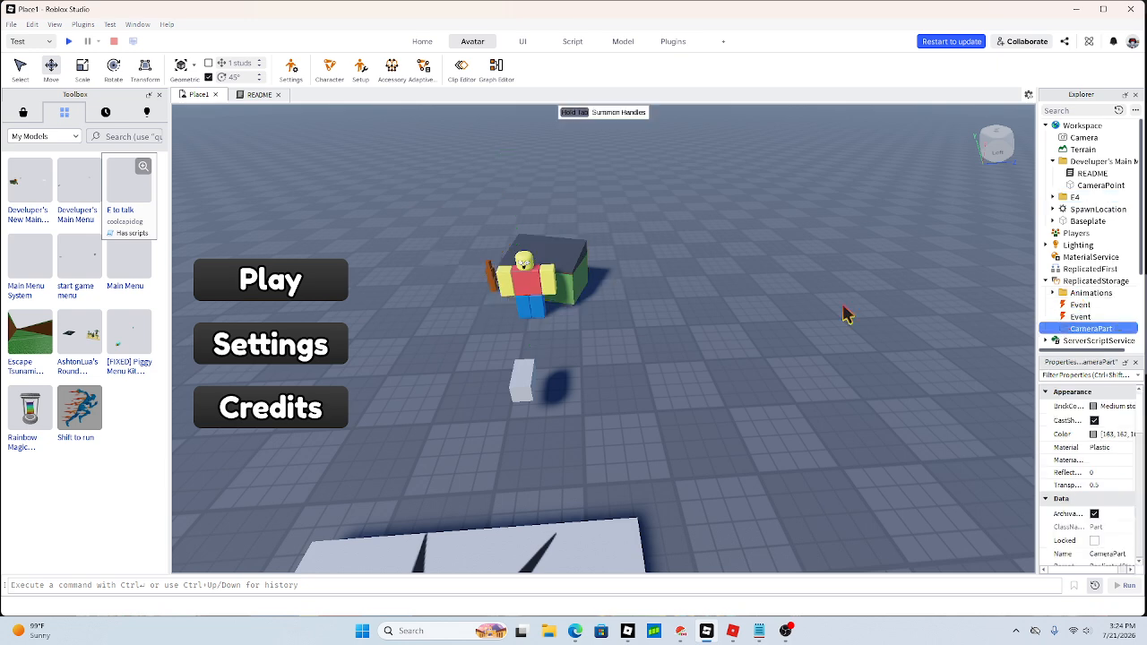
right_click_drag(848, 314, 1001, 230)
key("ctrl+z")
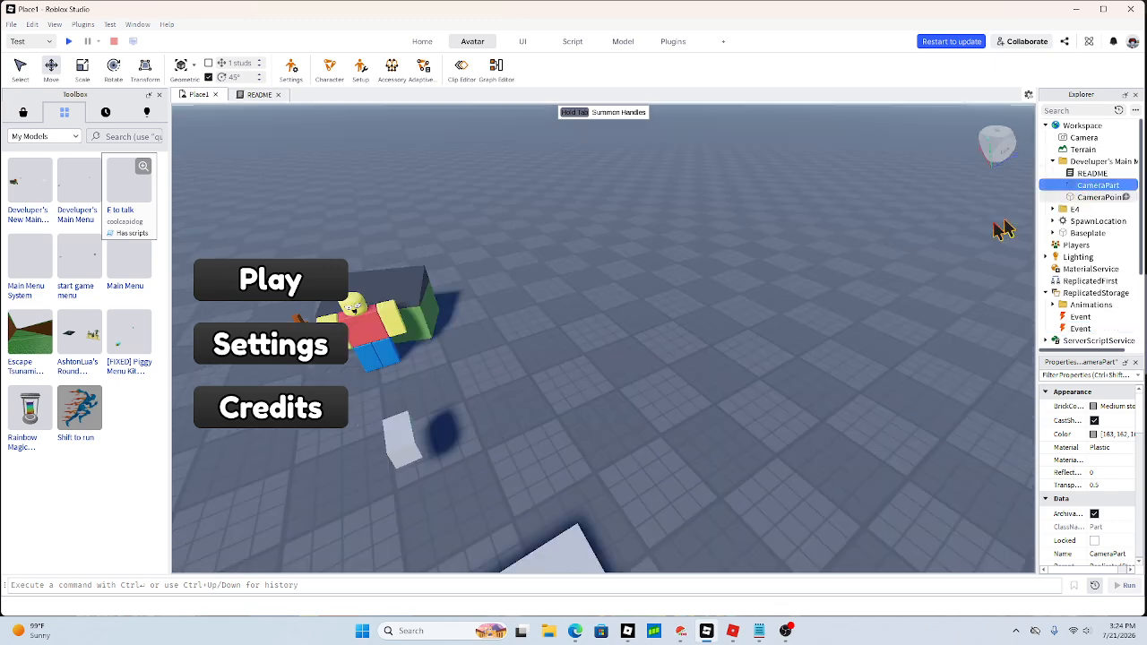
key("f")
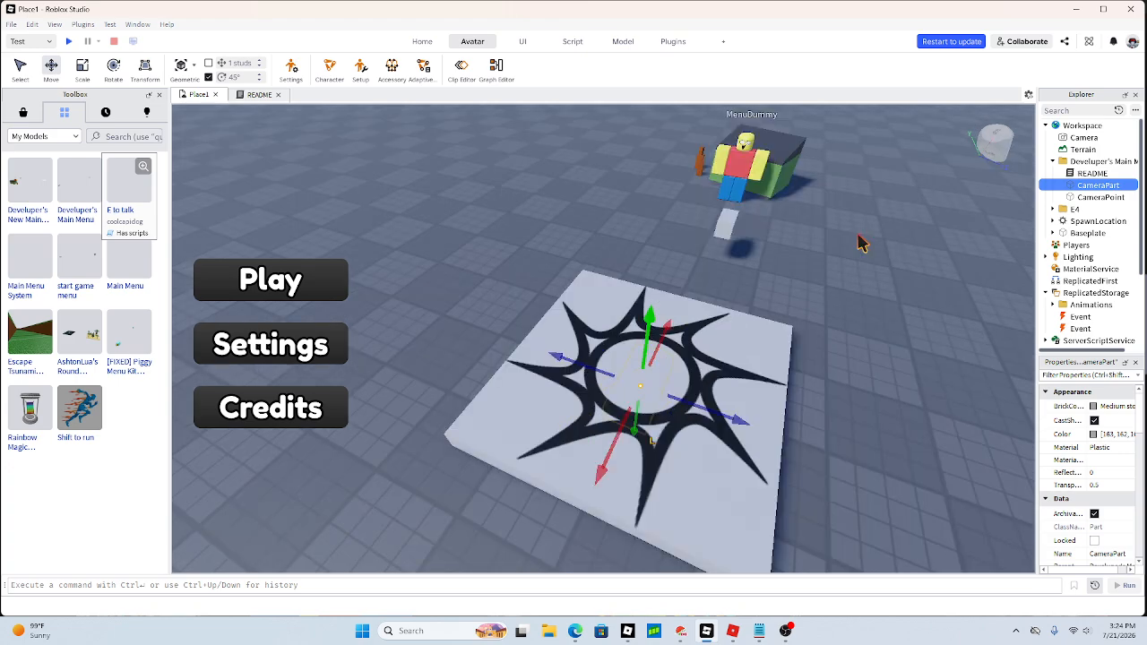
- Position CameraPart over the CameraPoint block in front of MenuDummy and return it to ReplicatedStorage
left_click_drag(689, 309, 698, 274)
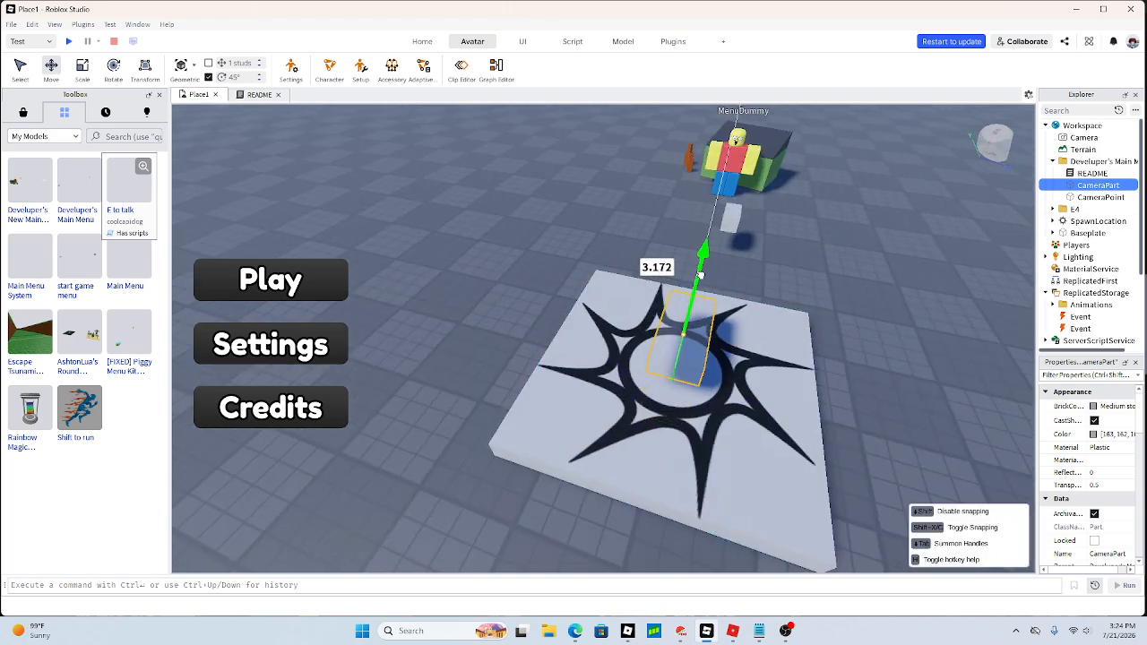
right_click_drag(708, 286, 707, 286)
key("d")
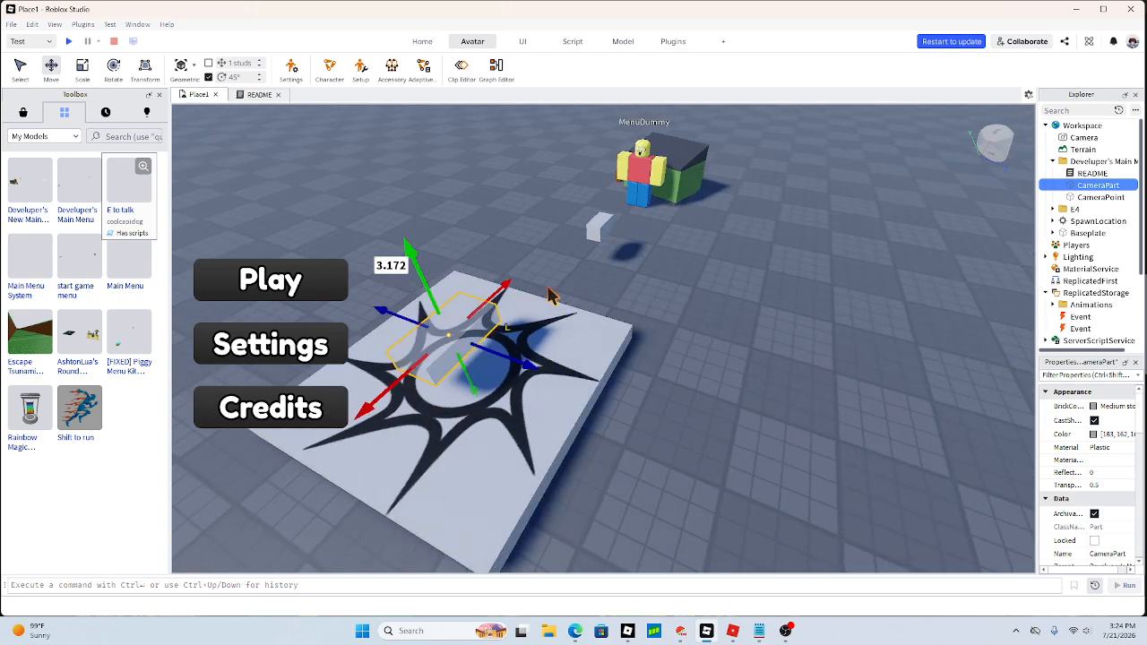
left_click_drag(552, 296, 637, 234)
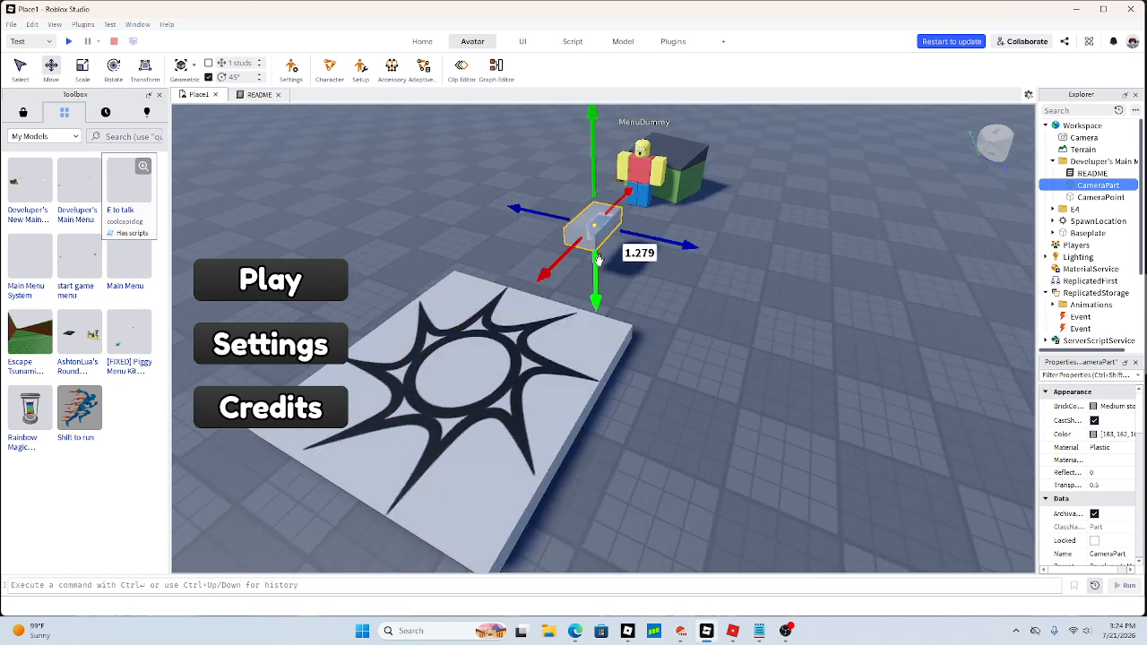
left_click_drag(595, 285, 598, 274)
left_click_drag(610, 212, 618, 209)
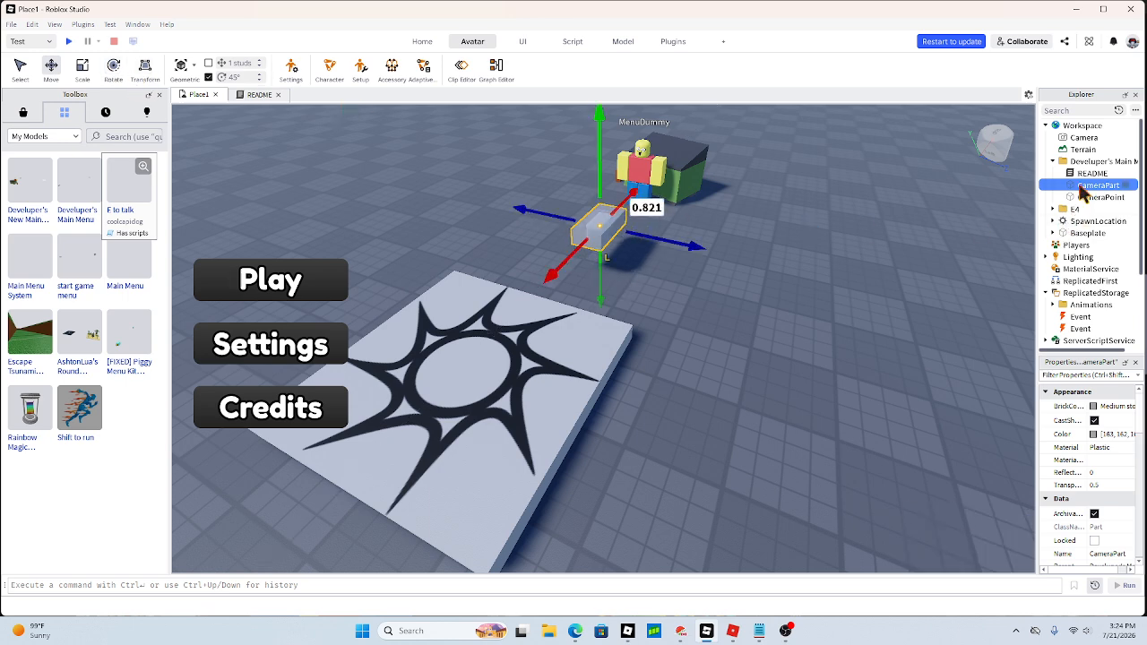
left_click_drag(1085, 186, 1094, 294)
- Playtest the place, open and close the in-game menu, try the main menu's Play button, and end the test
left_click(71, 45)
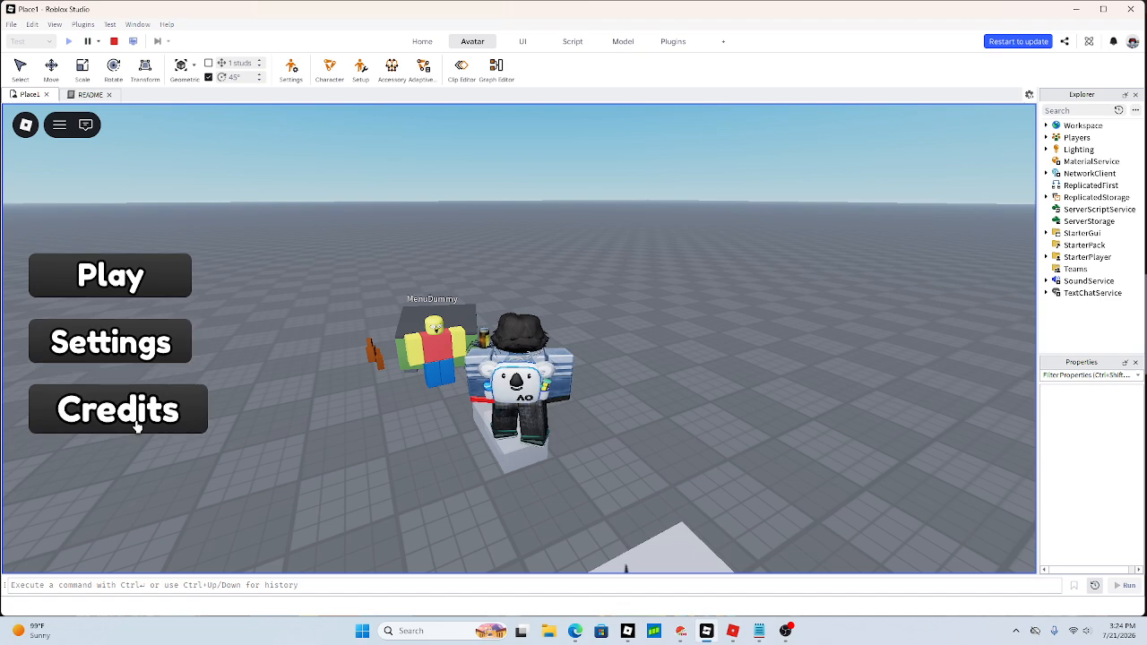
key("Escape")
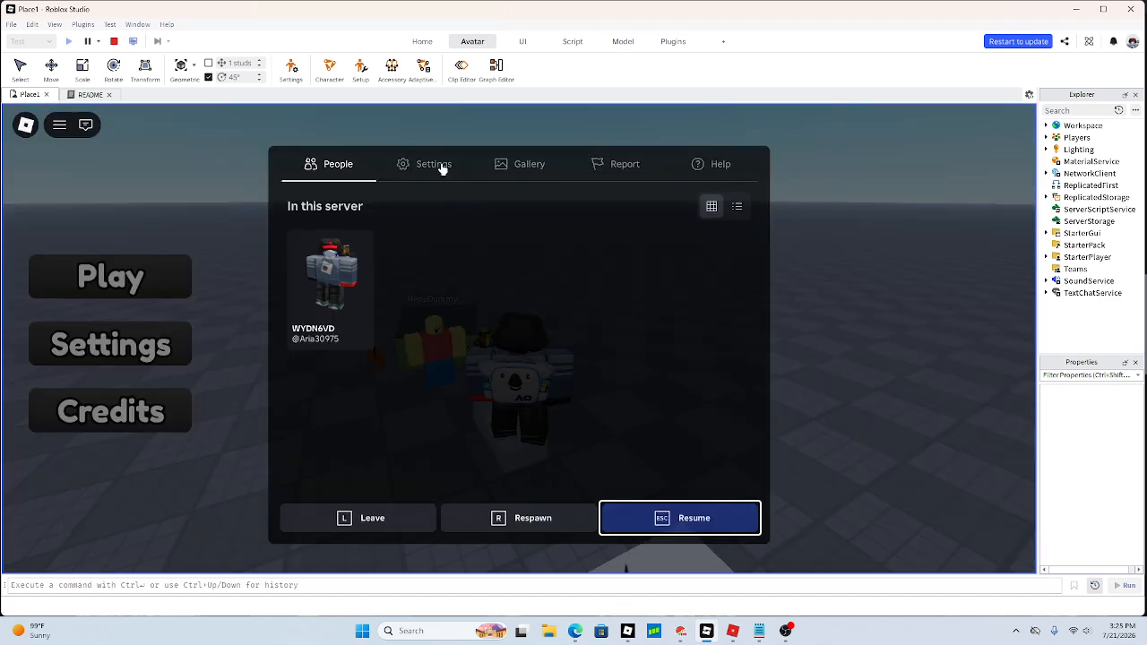
key("Escape")
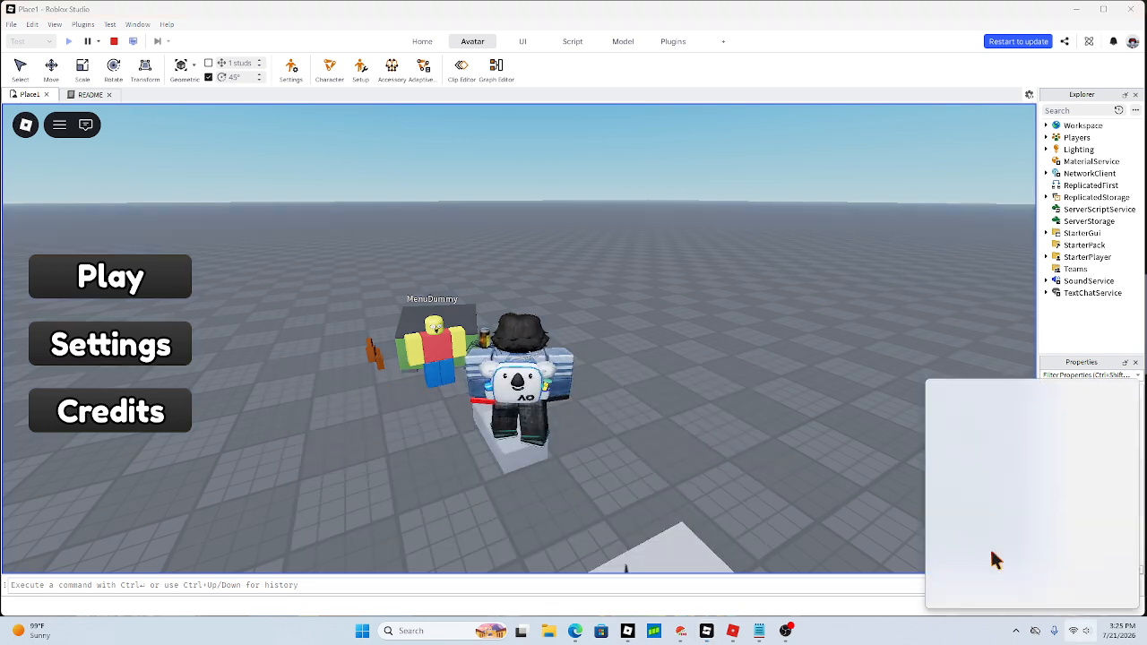
left_click(914, 643)
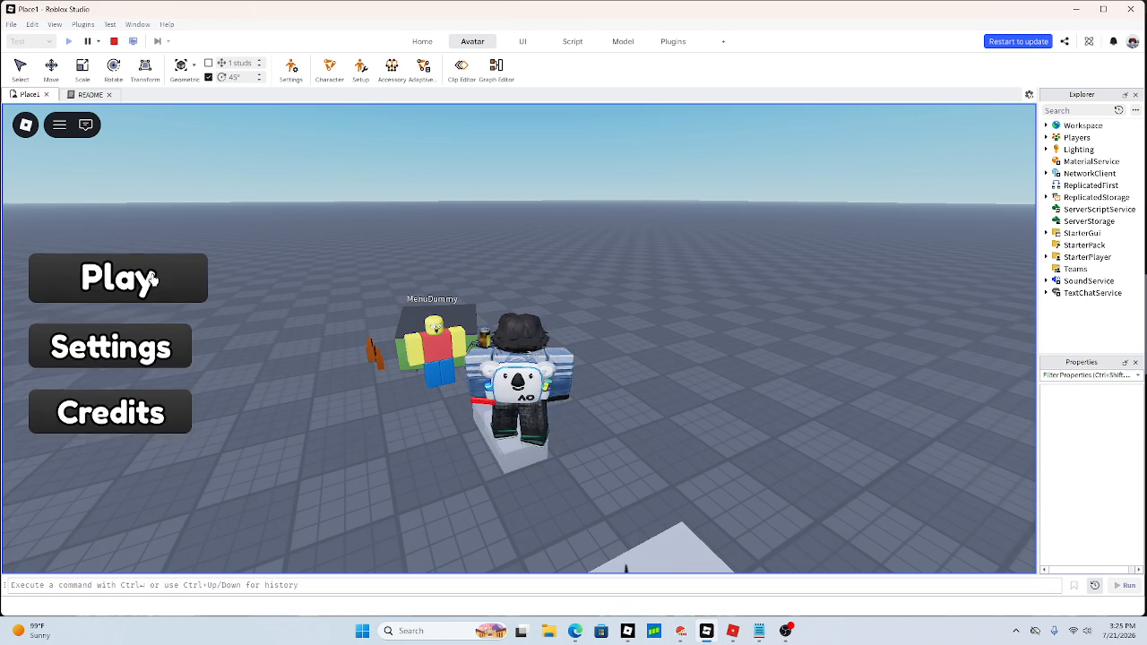
left_click(152, 279)
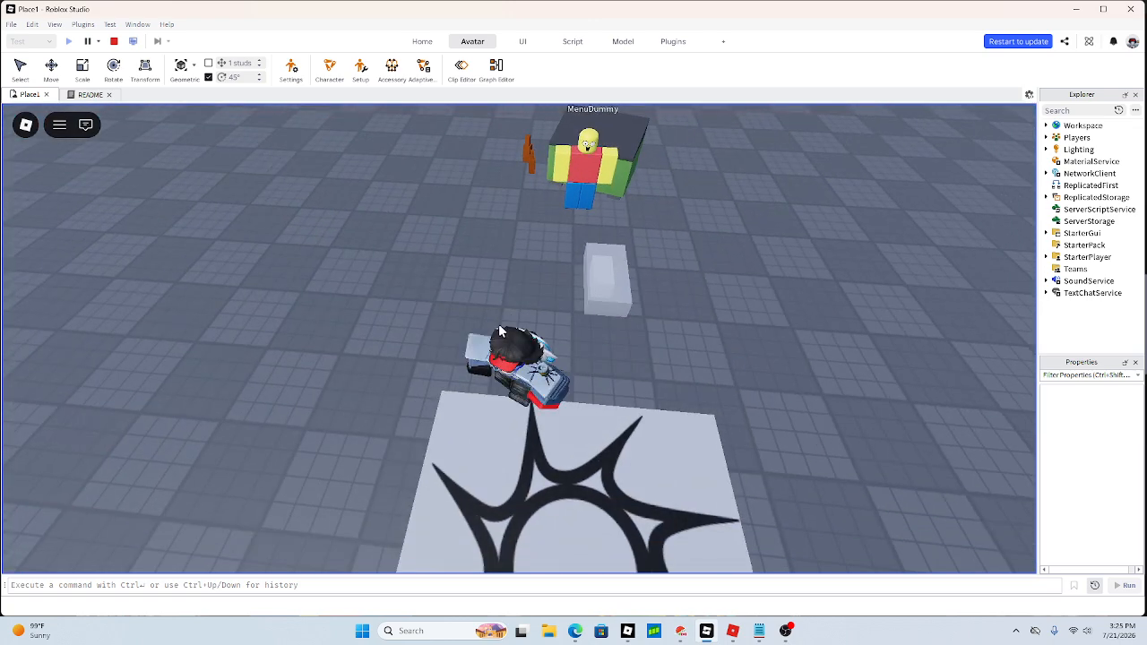
left_click(113, 42)
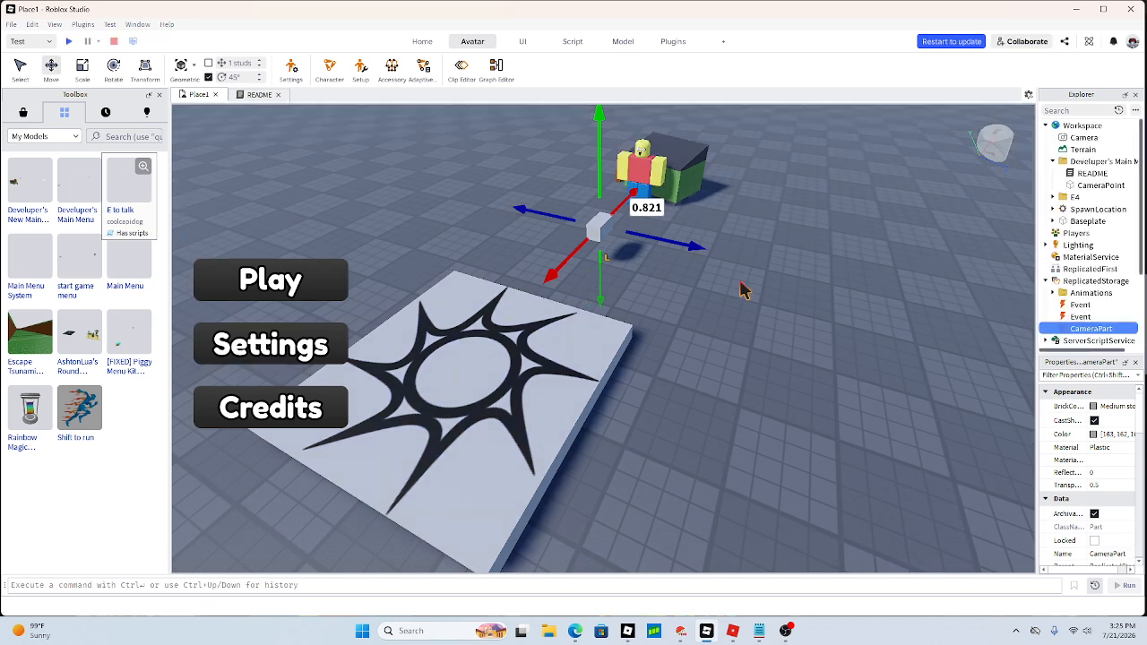
- Delete the Animations folder and one of the two Event objects from ReplicatedStorage
left_click(1087, 293)
right_click(1081, 294)
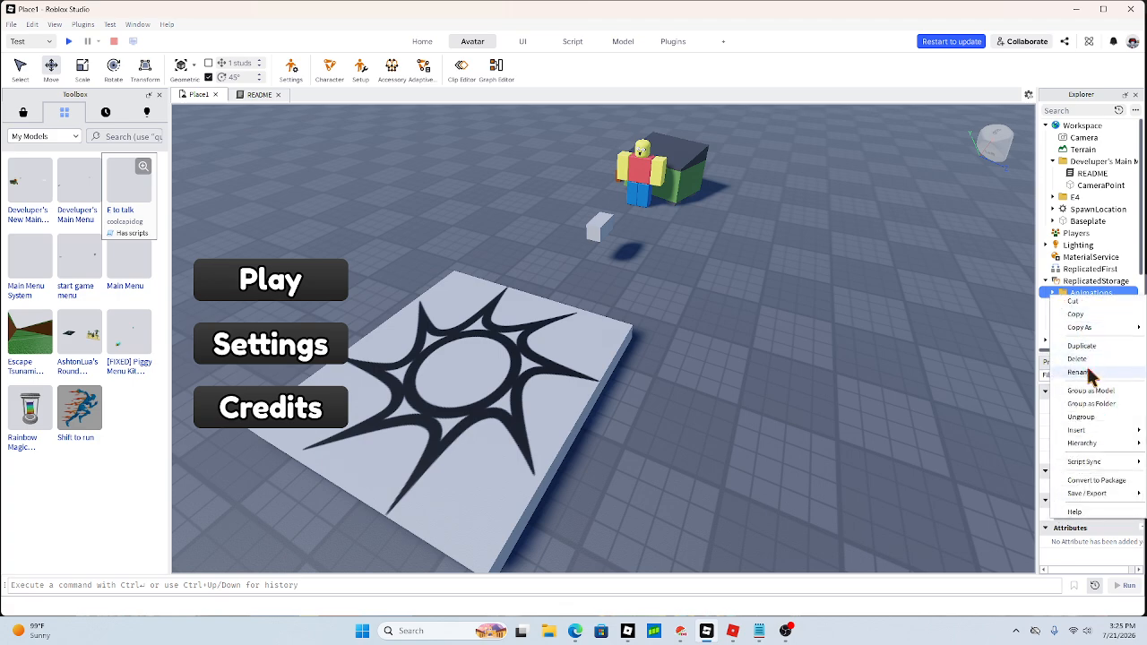
left_click(1093, 374)
left_click(1081, 294)
right_click(1085, 303)
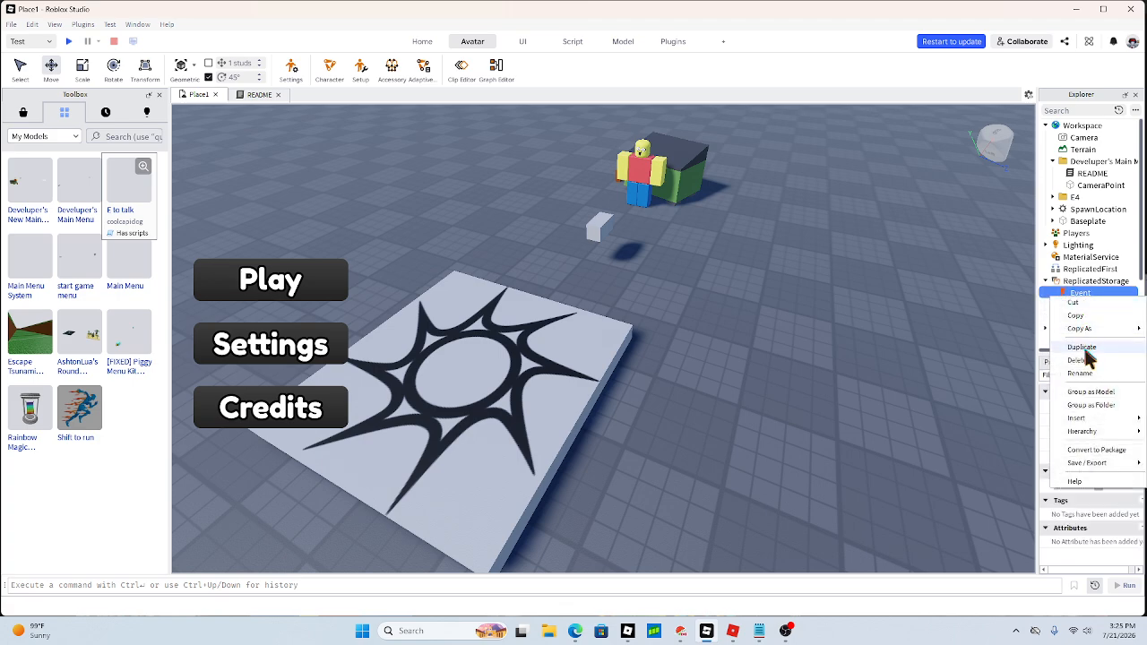
left_click(1094, 382)
- Reread the setup instructions in the README script of the Developer's Main Menu folder, and return to the place view
left_click(1076, 198)
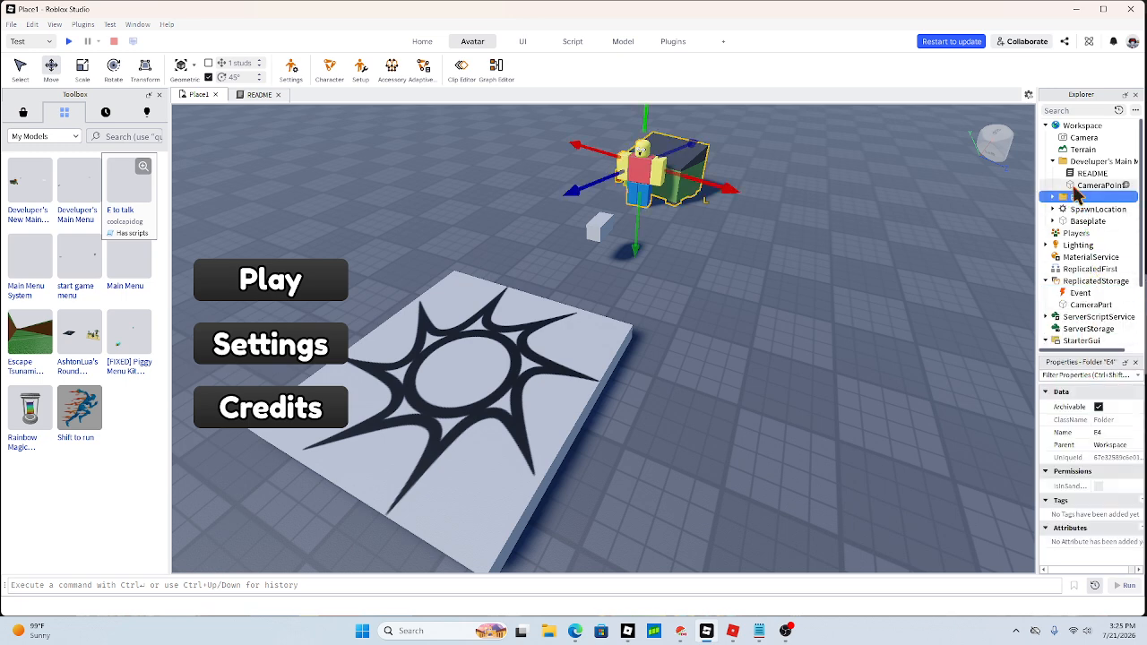
left_click(1092, 185)
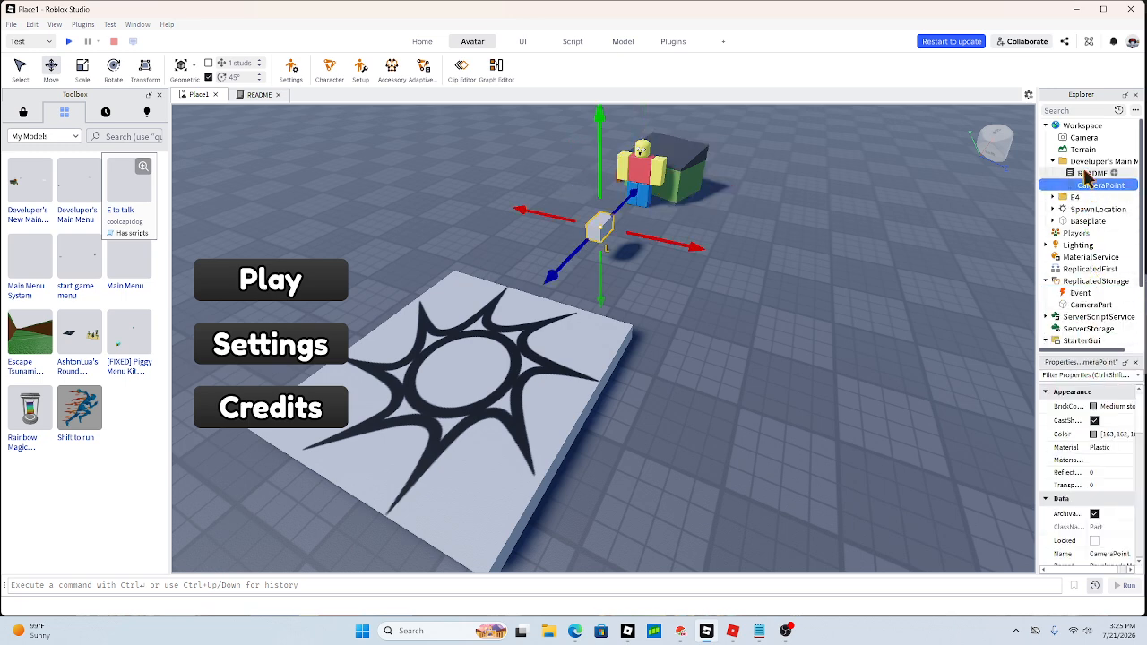
left_click(1092, 173)
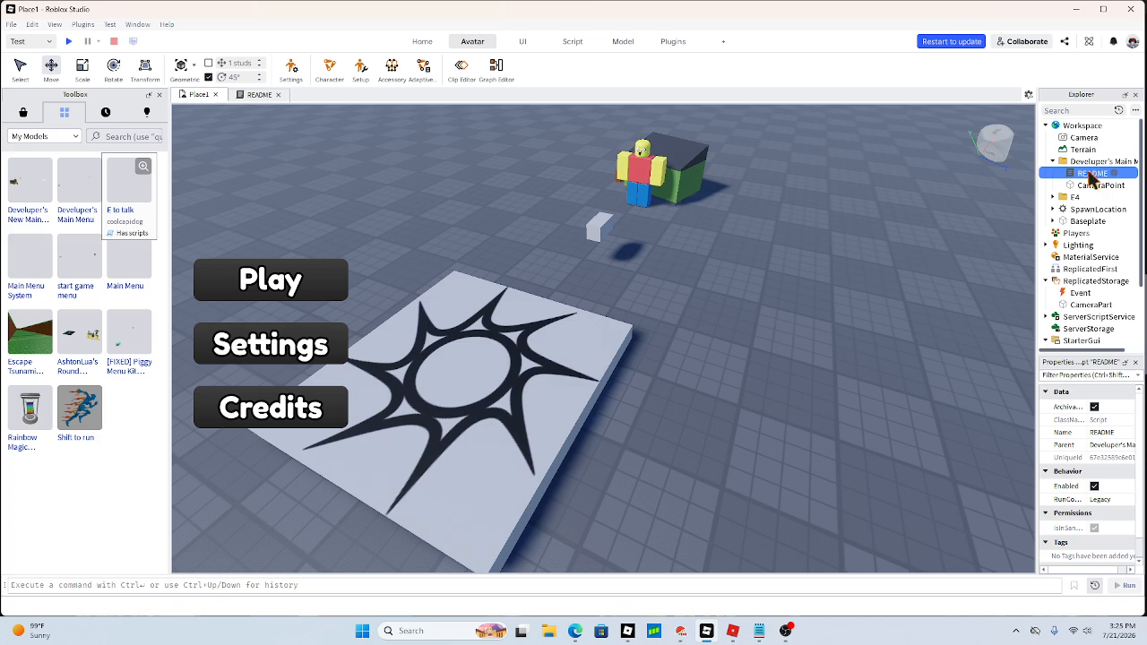
double_click(1092, 175)
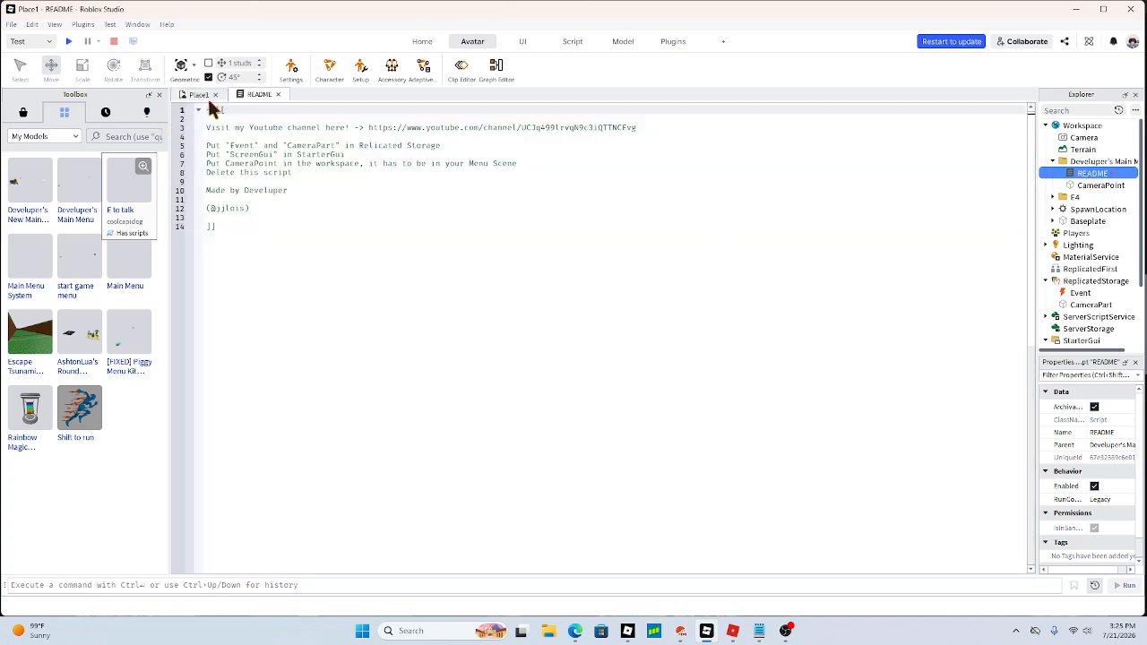
left_click(200, 97)
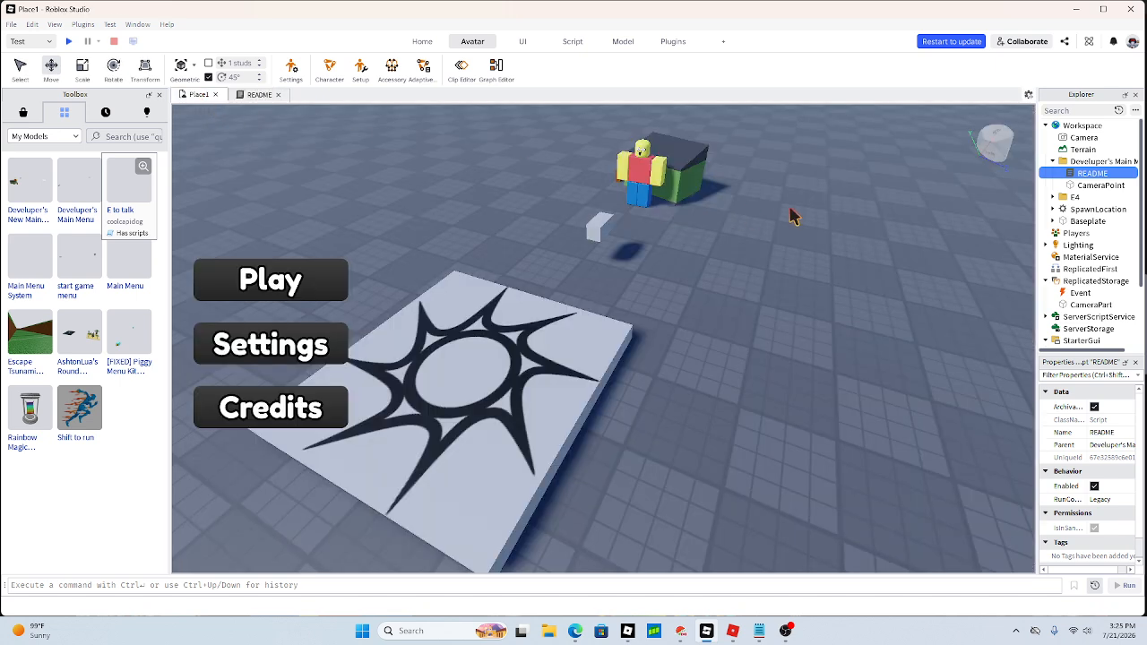
- Delete the ButtonEffects, CameraMovement, CharAnimation and Functionality scripts from StarterPlayerScripts
scroll(1101, 260, "down", 1)
scroll(1101, 260, "down", 3)
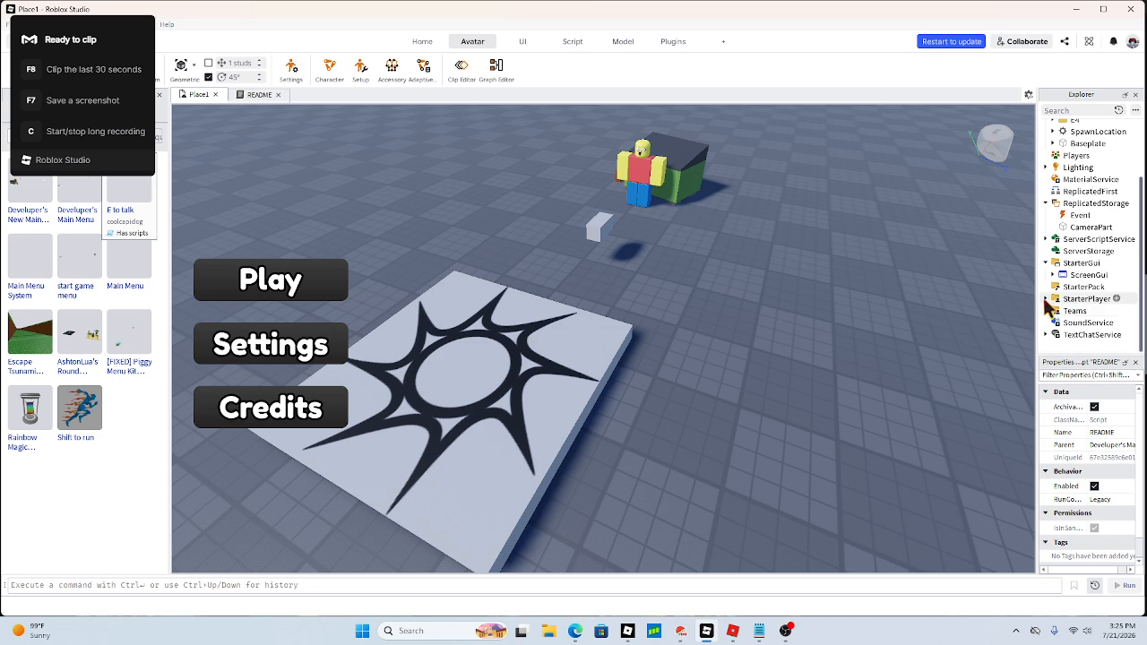
left_click(1047, 300)
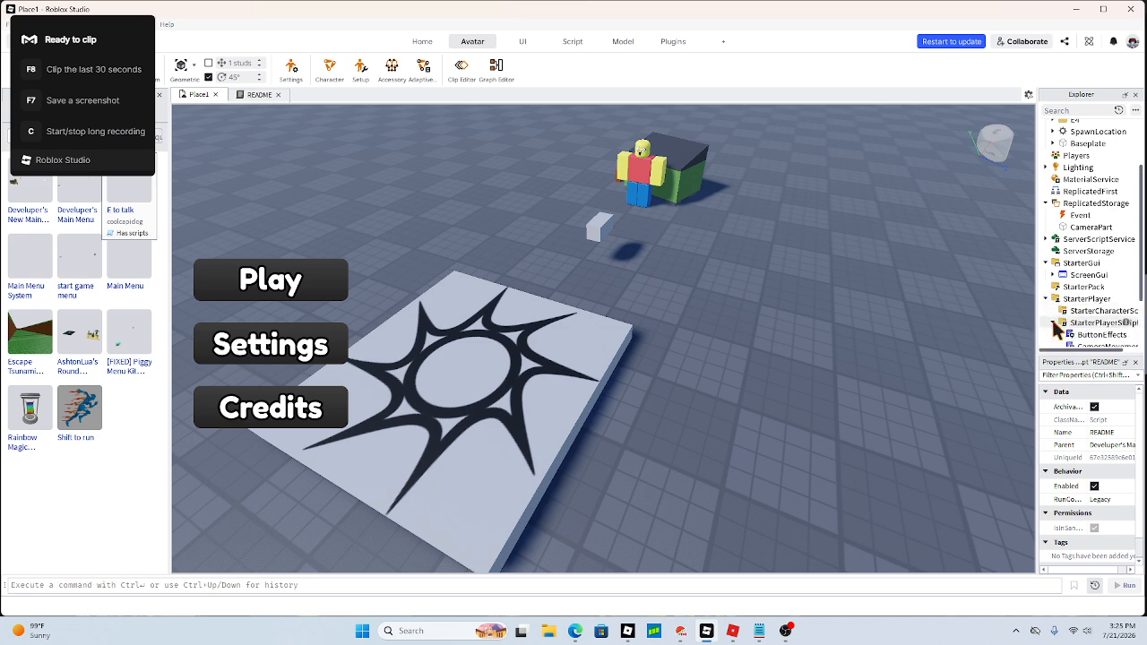
left_click(1053, 323)
scroll(1098, 321, "down", 3)
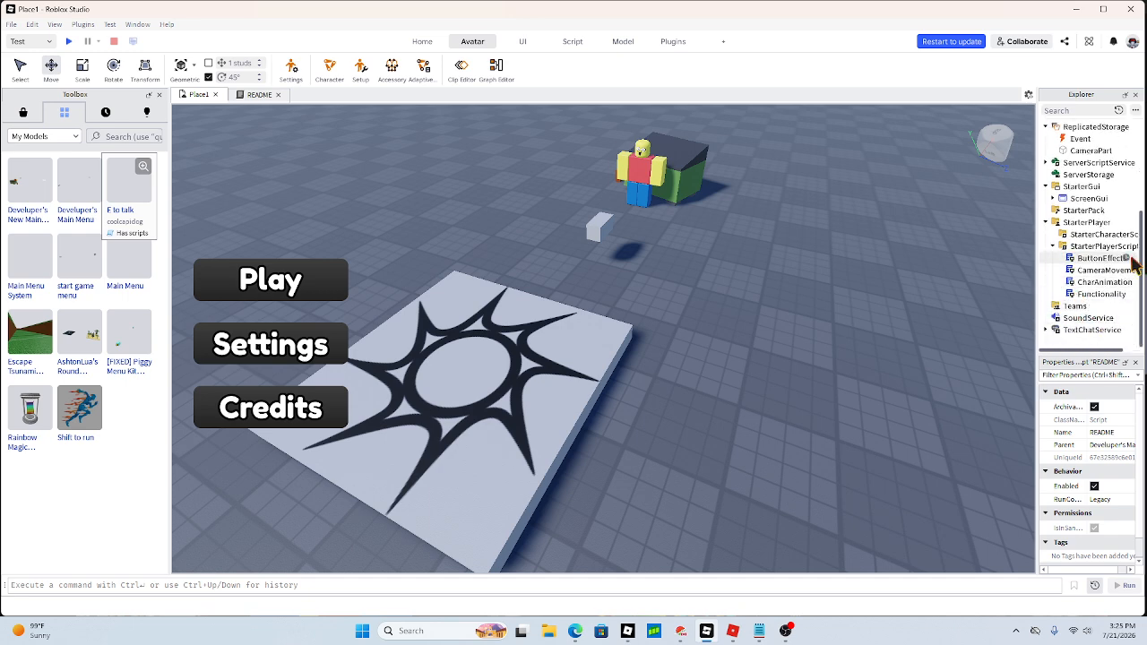
left_click_drag(1082, 261, 1134, 293)
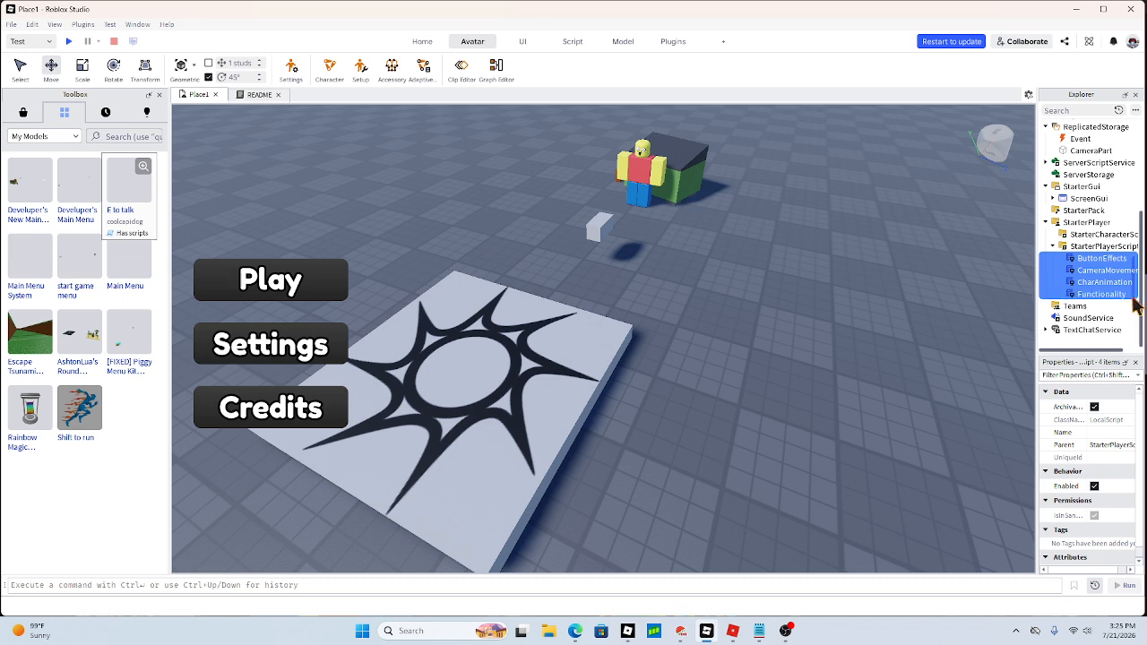
right_click(1104, 285)
left_click(1101, 357)
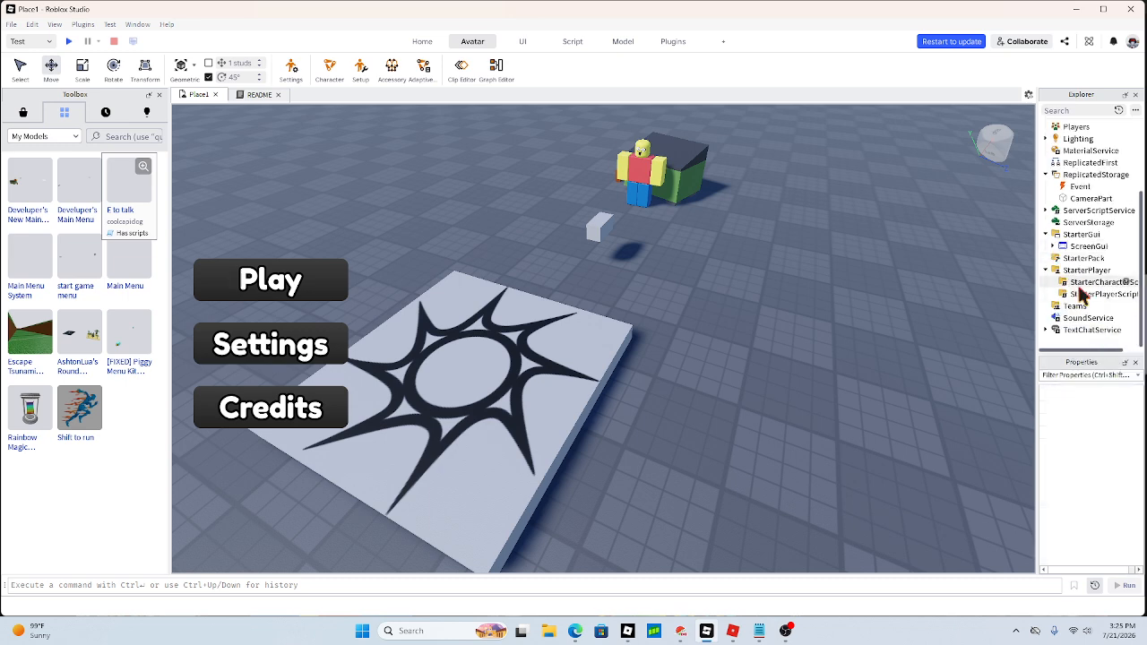
- Collapse the StarterPlayer, StarterGui and ReplicatedStorage branches in the object tree
left_click(1045, 270)
scroll(1050, 269, "up", 1)
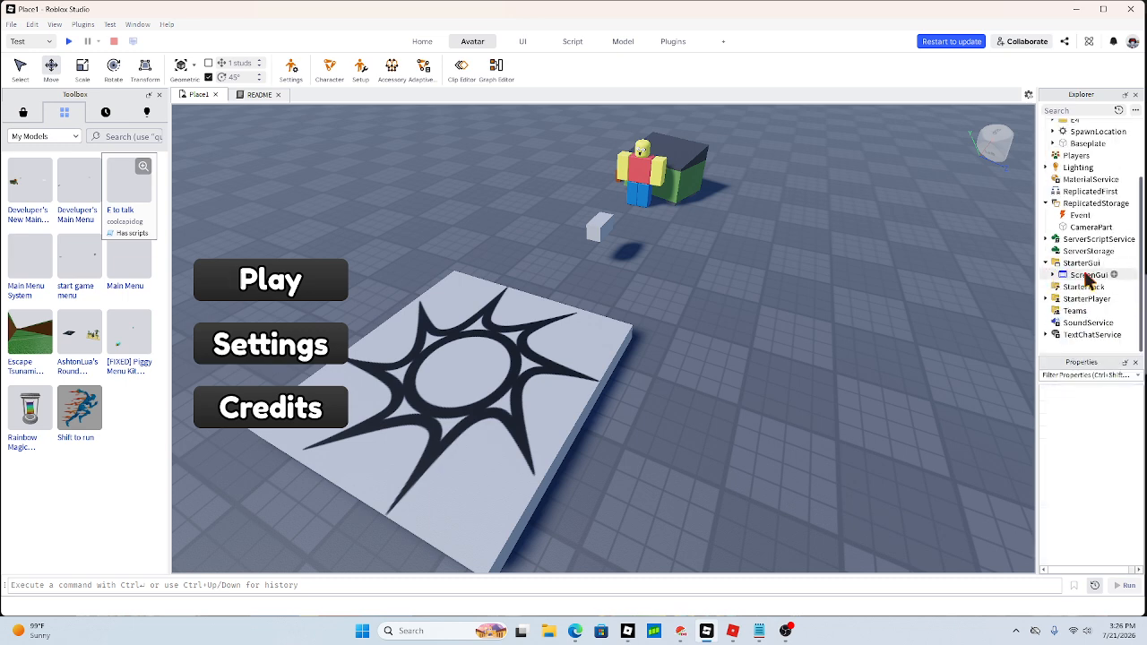
left_click(1087, 275)
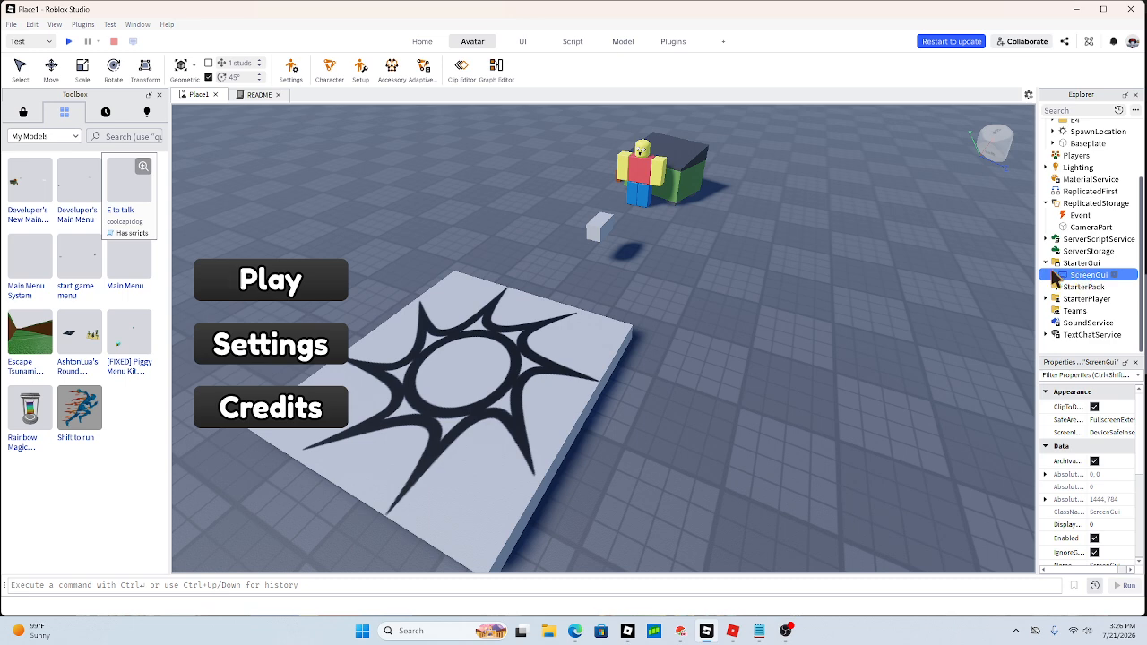
left_click(1045, 263)
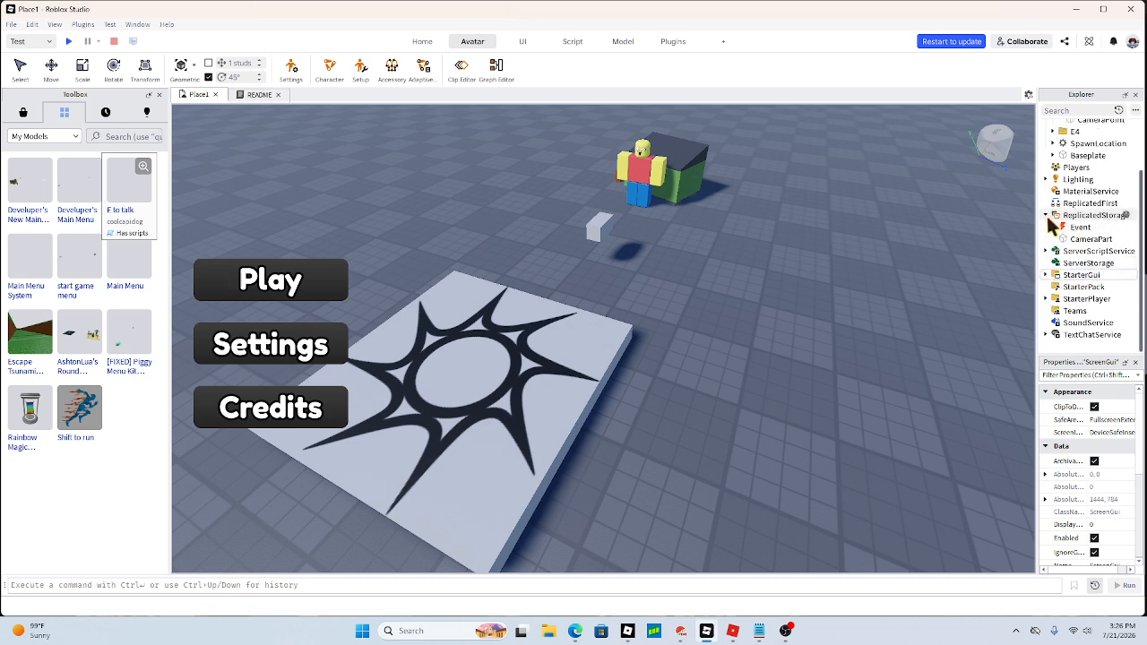
left_click(1045, 215)
scroll(1074, 220, "up", 3)
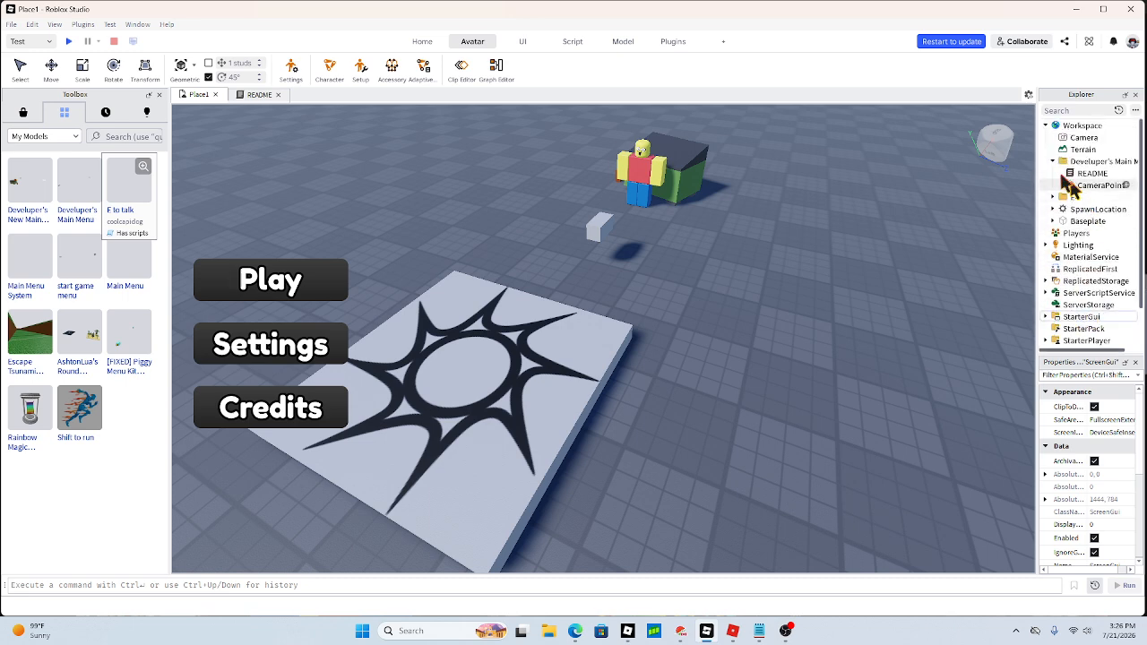
- Ungroup the Developer's Main Menu folder so that README and CameraPoint sit directly in Workspace
left_click(1053, 161)
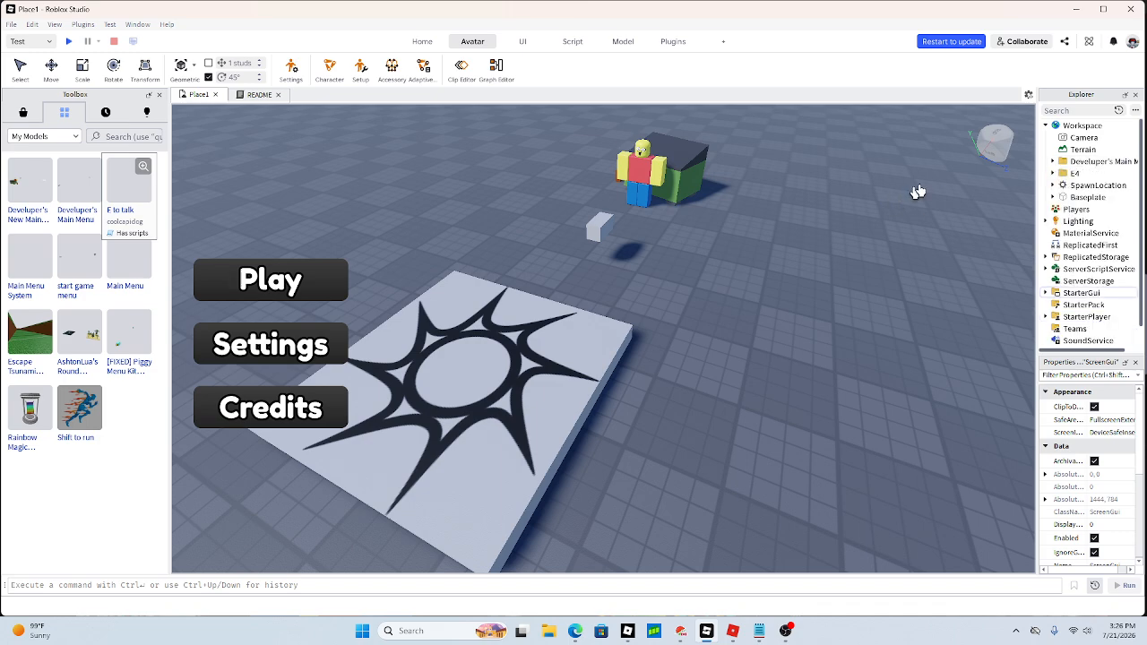
right_click(1066, 161)
left_click(1089, 286)
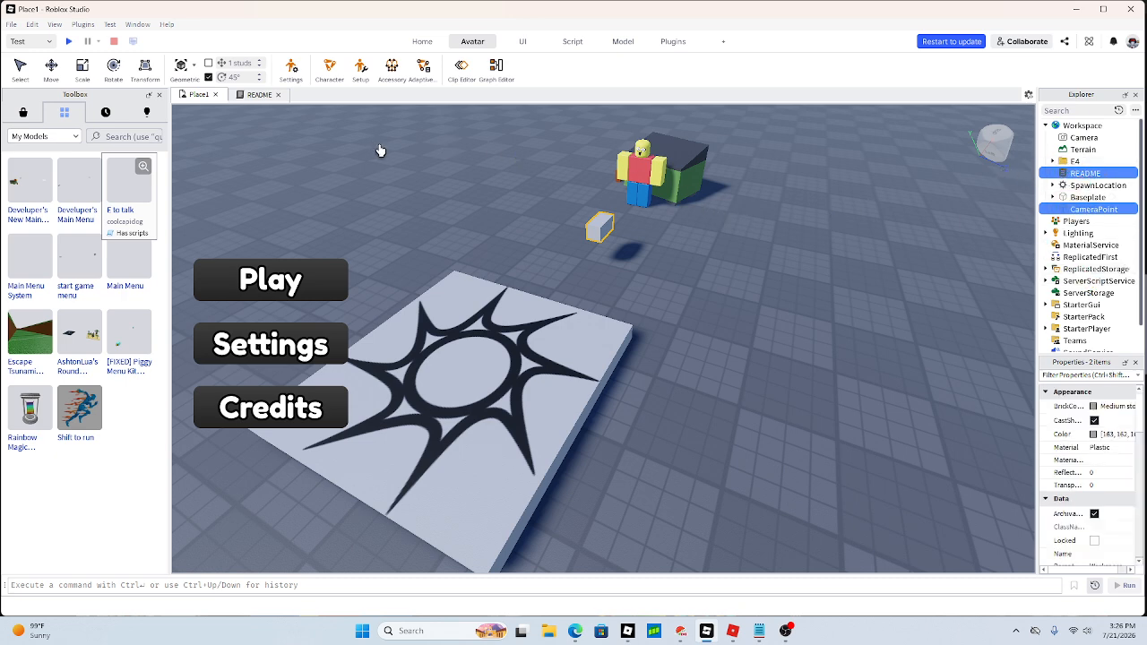
- Playtest the place, look around from the spawned character toward MenuDummy, and end the test
left_click(70, 42)
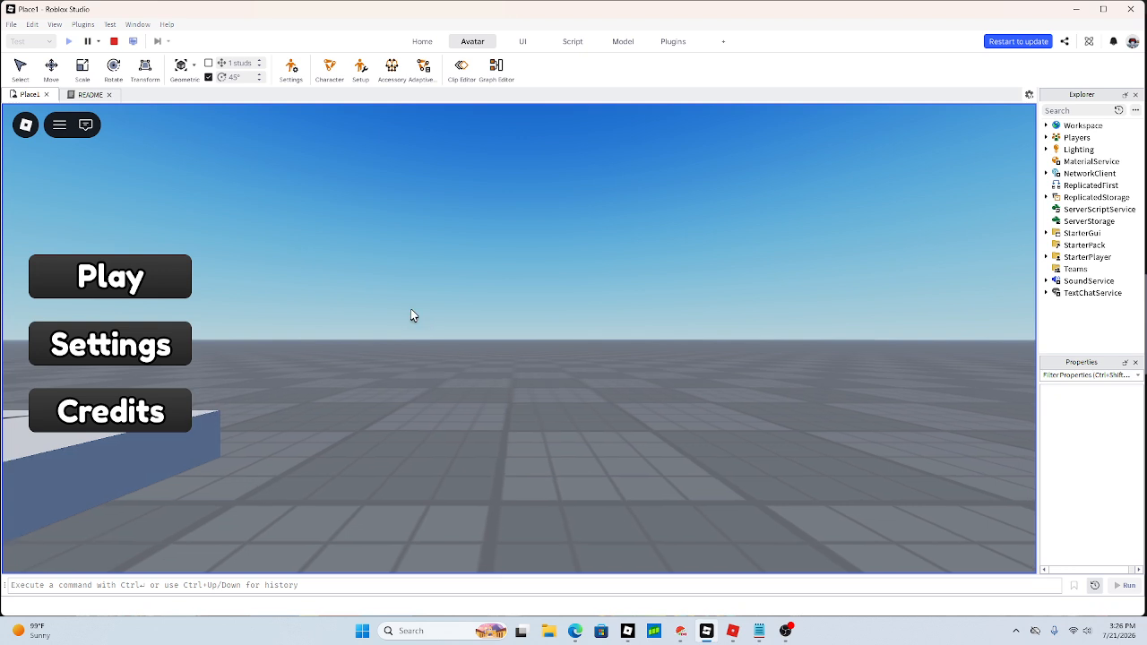
right_click_drag(325, 377, 371, 384)
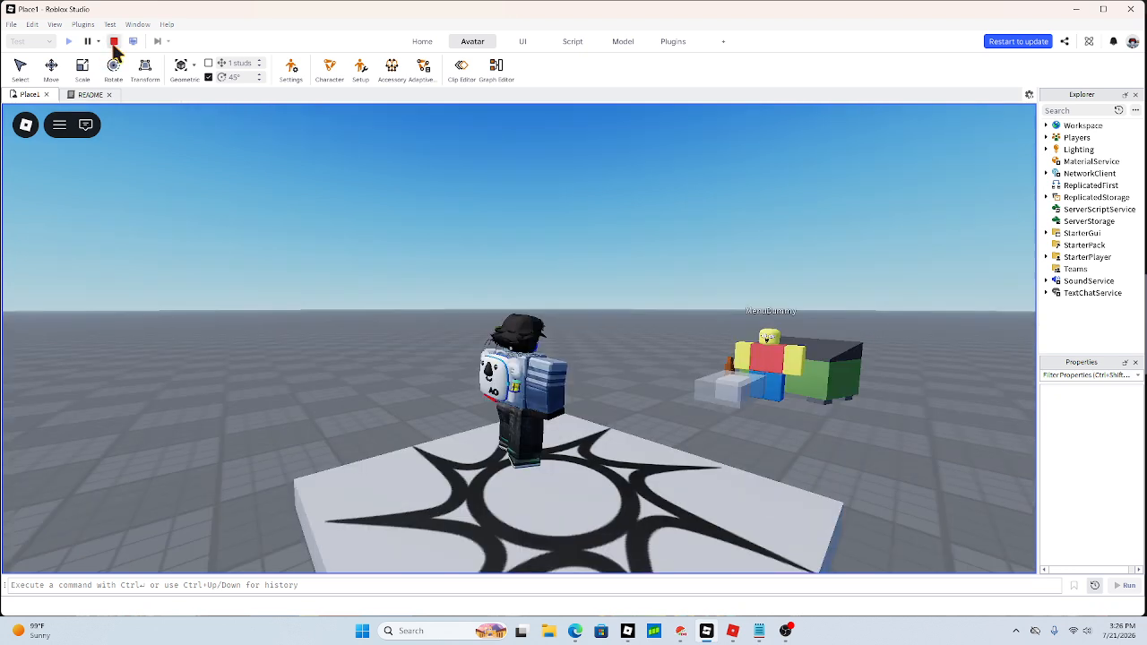
left_click(114, 42)
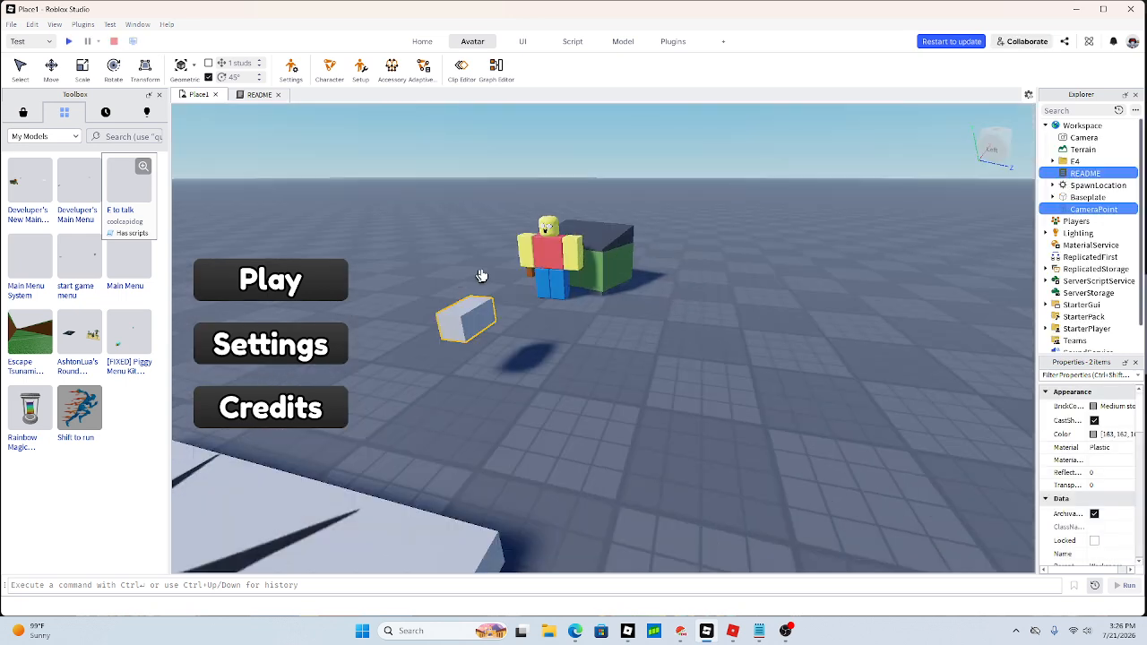
- Rotate the whole E4 folder with MenuDummy, the bottles and the trash around its vertical axis
scroll(822, 246, "down", 2)
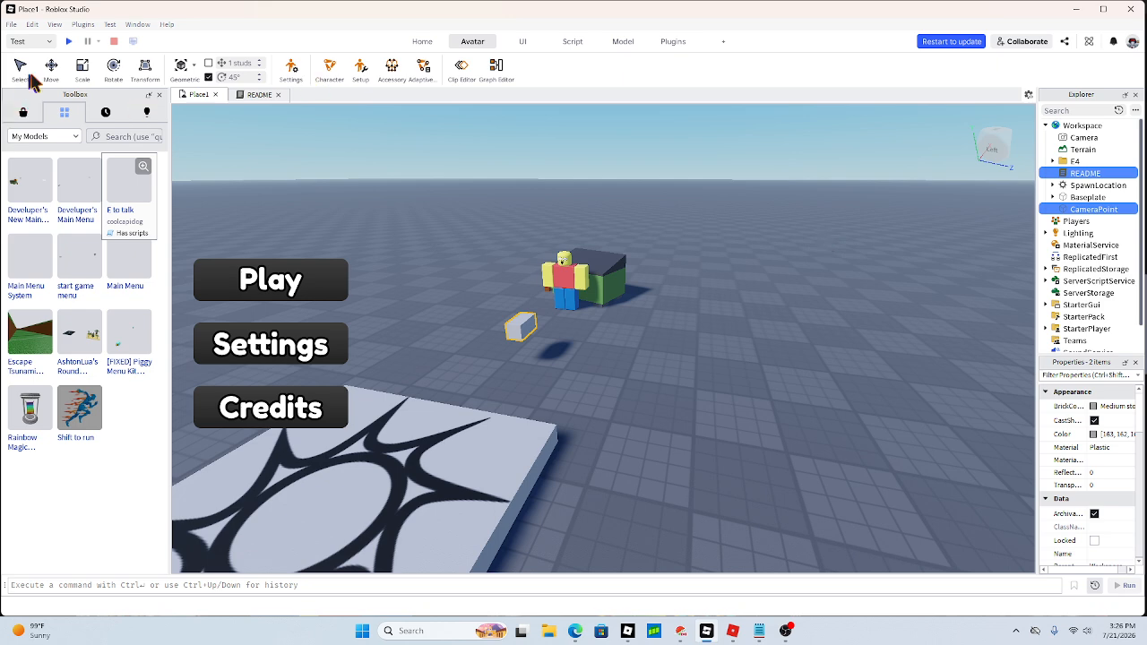
left_click(114, 70)
left_click(581, 267)
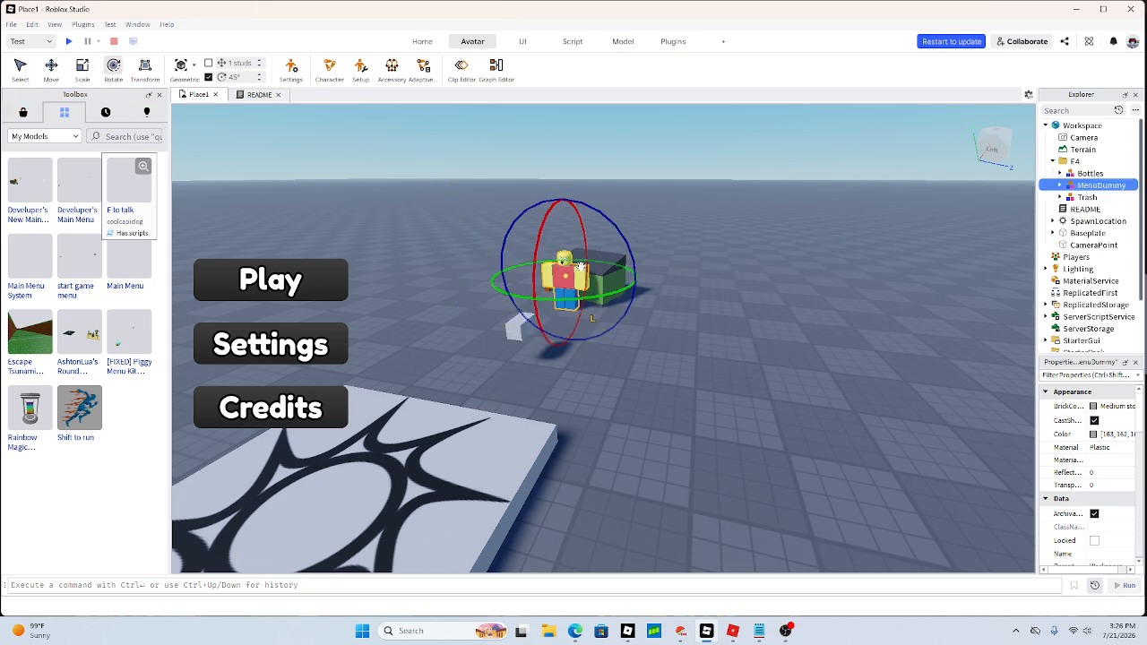
left_click(1056, 164)
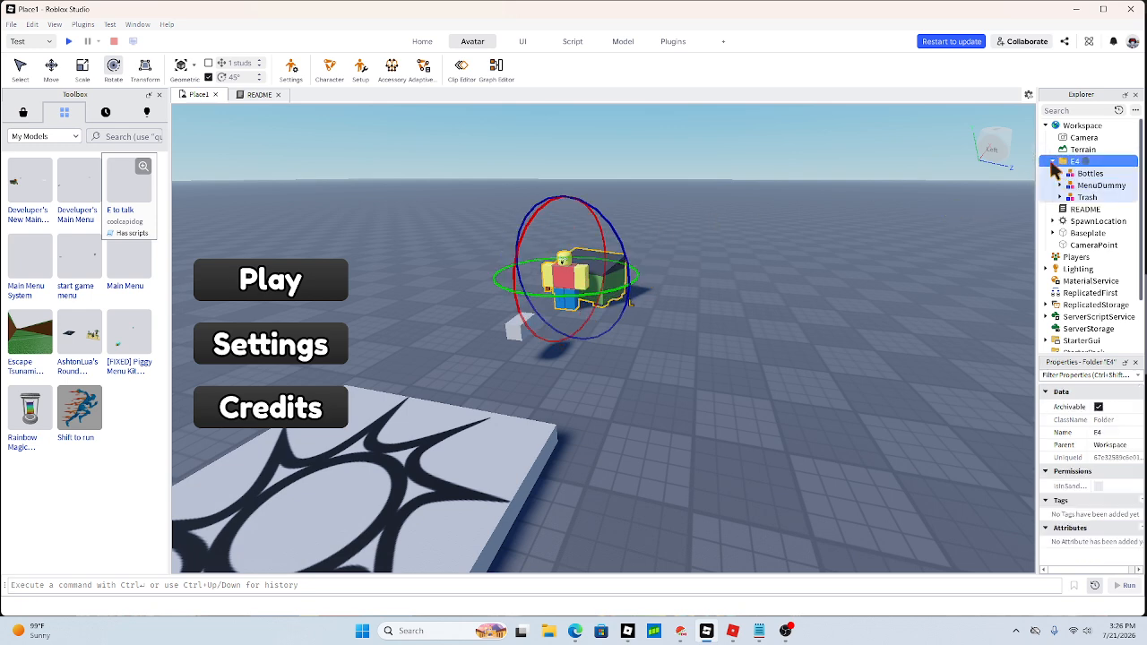
left_click(1052, 161)
left_click_drag(636, 281, 652, 258)
- Move the E4 scene away from its spot beside CameraPoint into the menu camera's view, the last shift about 17.7 studs
key("ctrl+2")
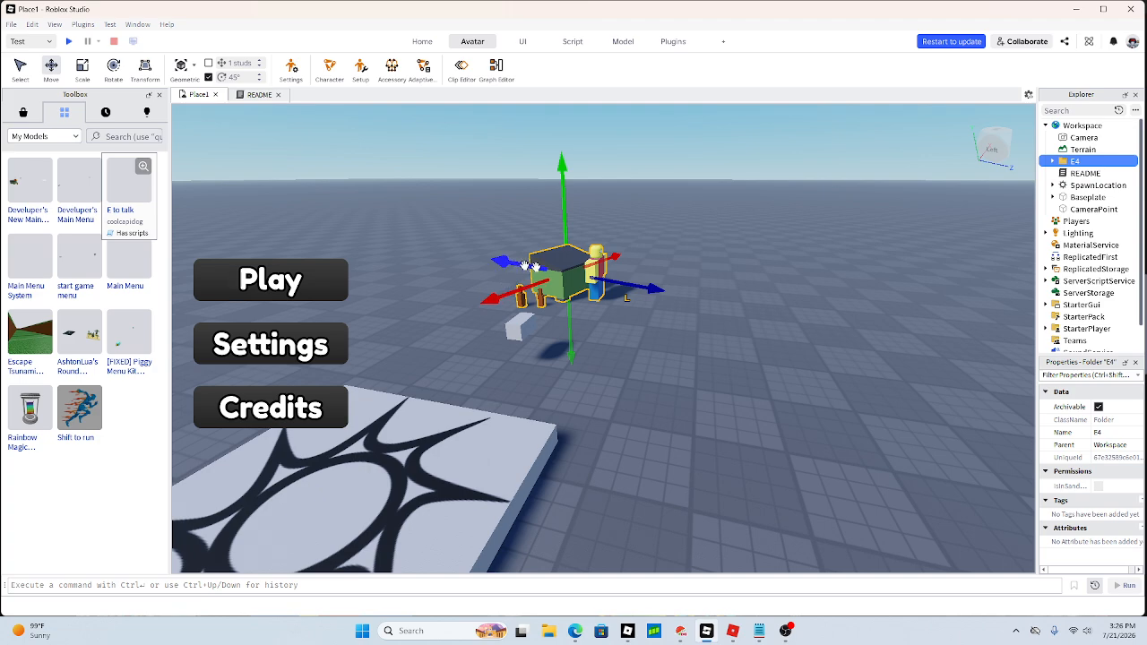
right_click_drag(524, 266, 442, 351)
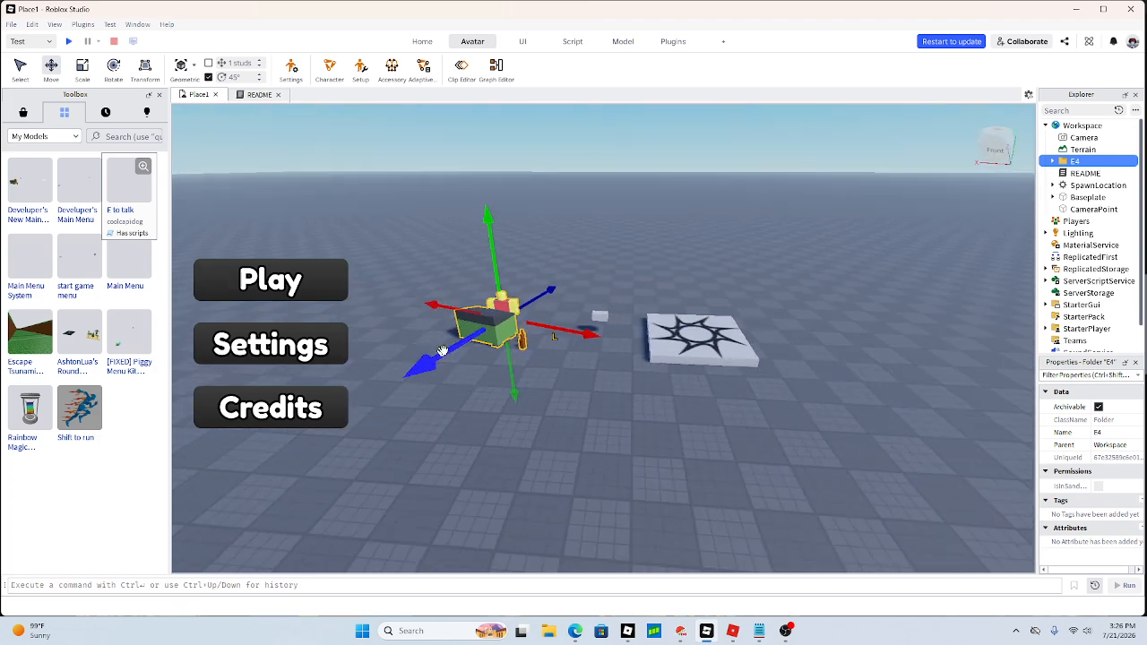
left_click_drag(442, 351, 425, 392)
left_click_drag(541, 363, 652, 387)
- Playtest the place, check MenuDummy behind the main menu, start the game with its Play button, and end the test
left_click(69, 41)
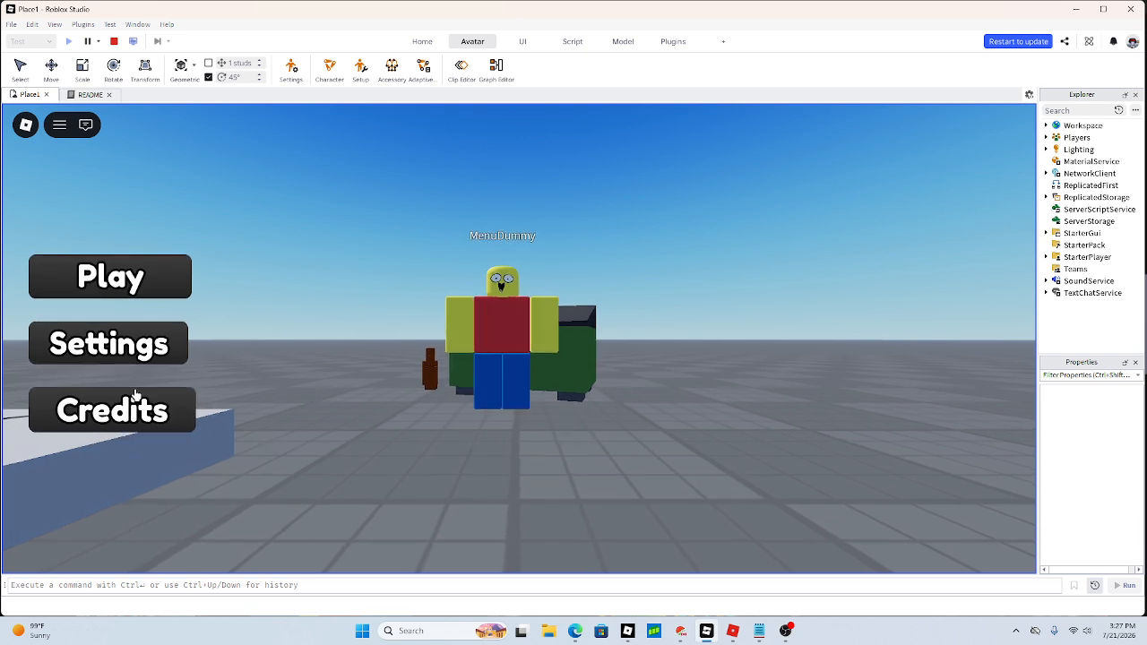
left_click(126, 267)
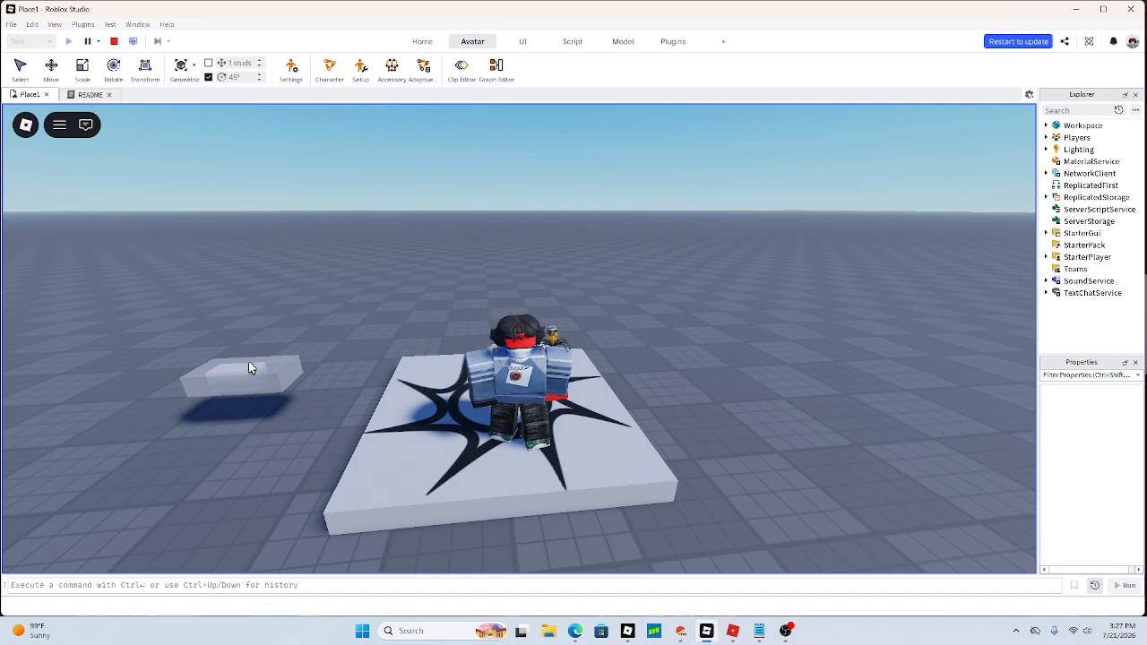
left_click(114, 41)
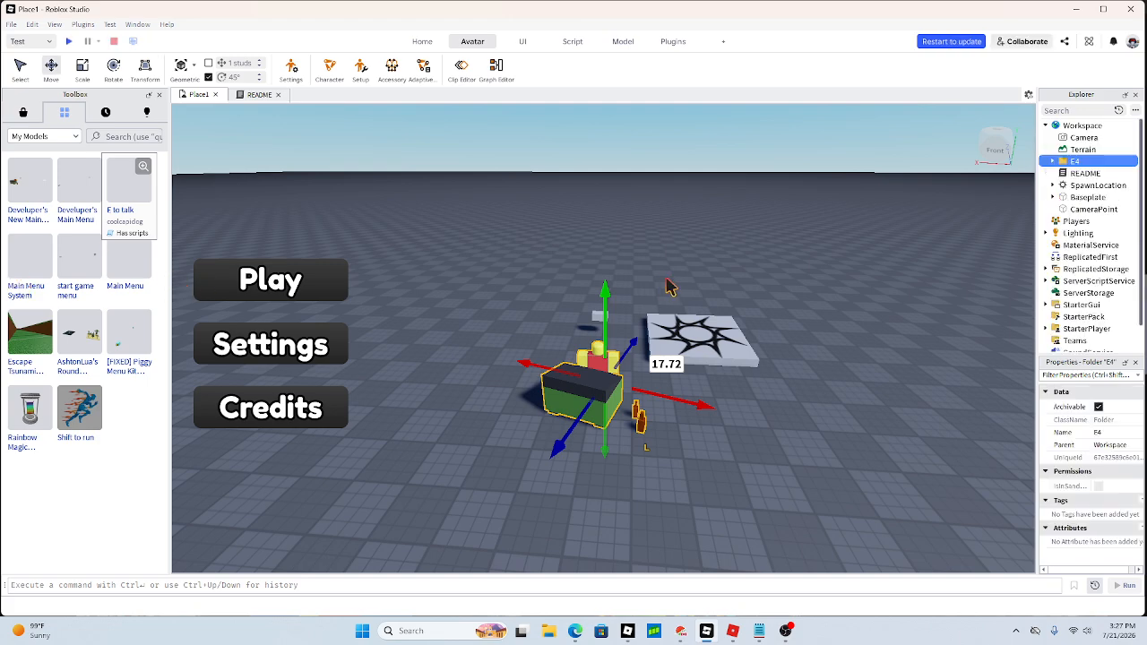
key("a")
key("w")
key("a")
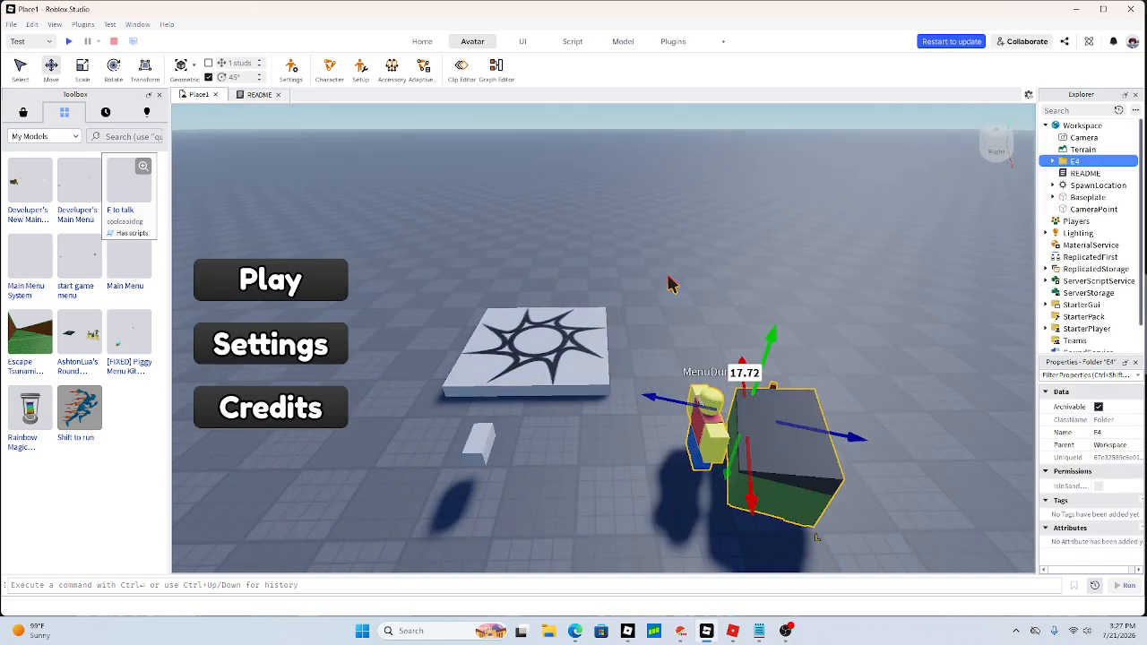